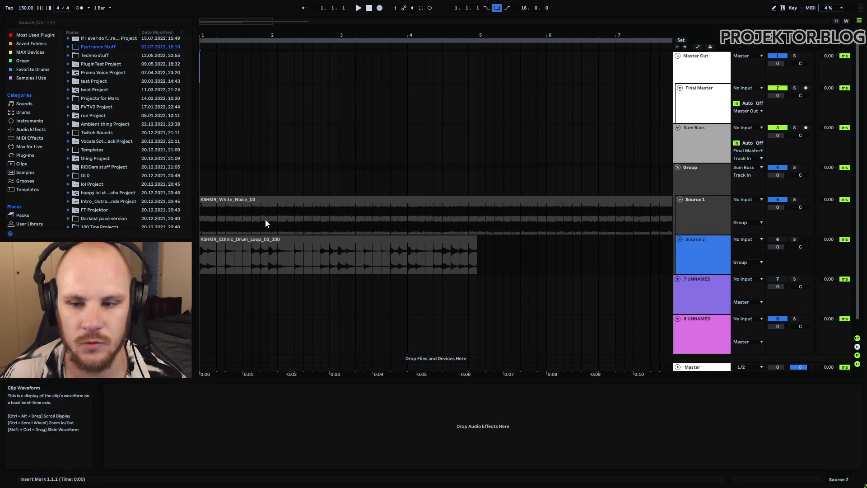
- Review the signal chain by selecting the Group, Sum Buss, Final Master and Master Out tracks in turn
click(712, 170)
click(716, 141)
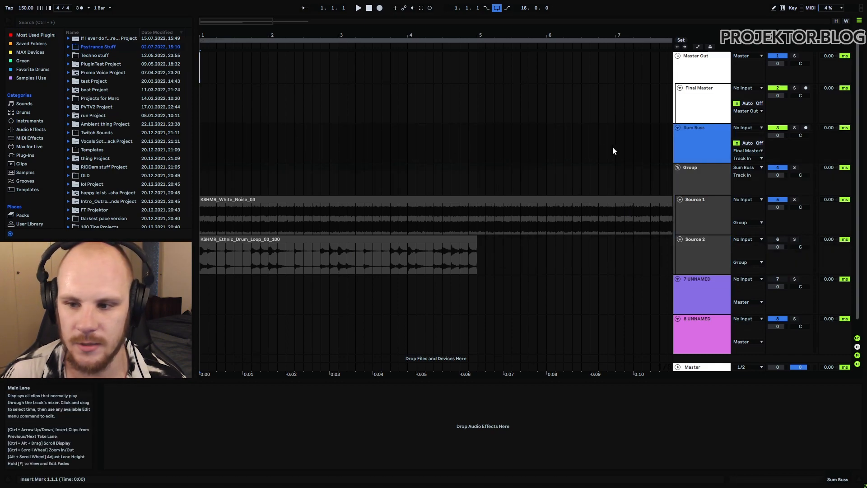
click(712, 175)
click(710, 146)
click(706, 176)
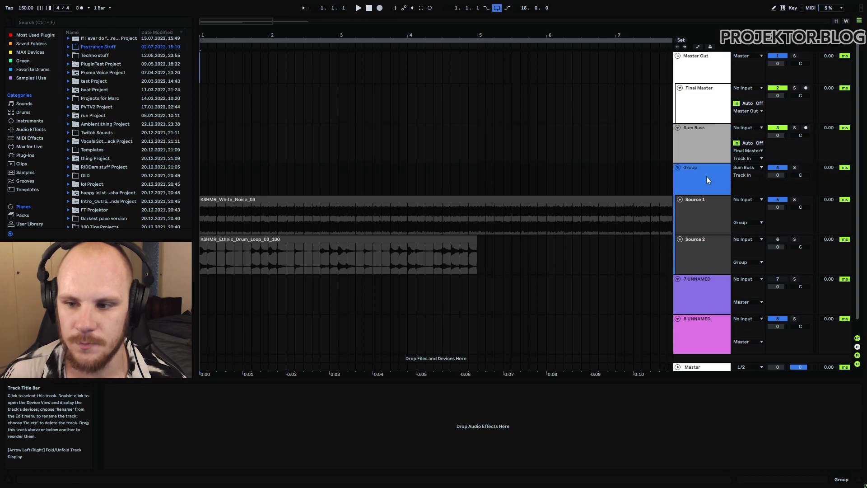
click(710, 145)
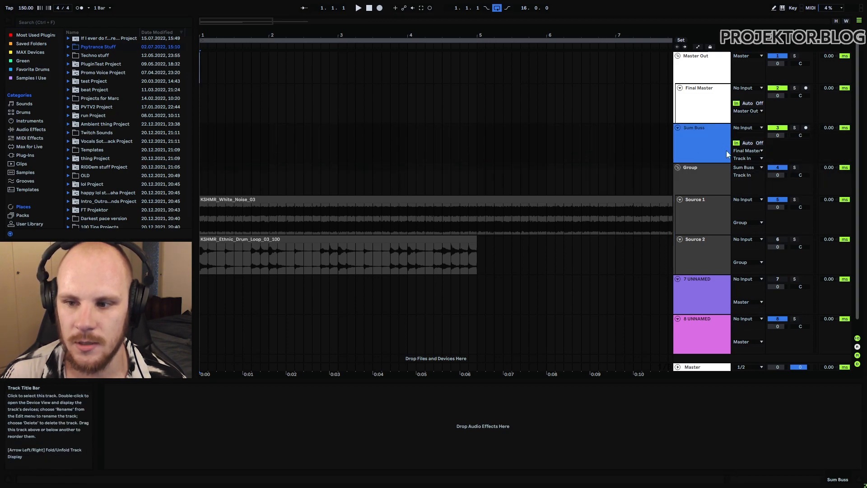
click(708, 96)
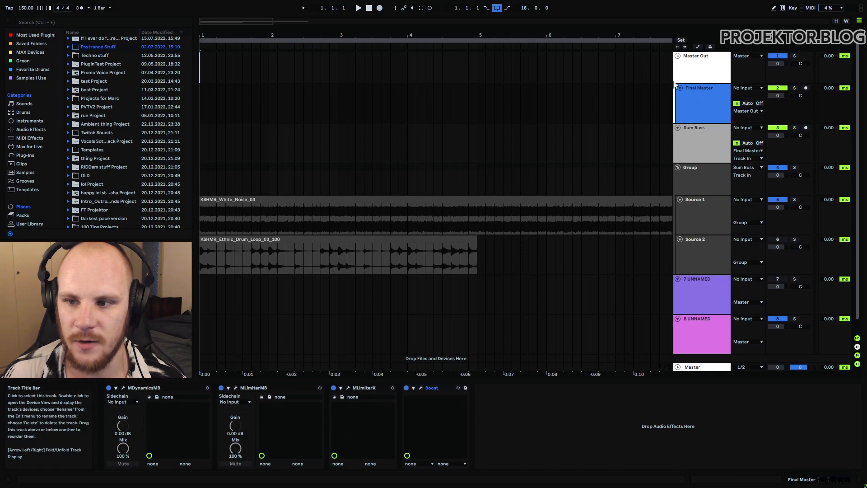
click(700, 63)
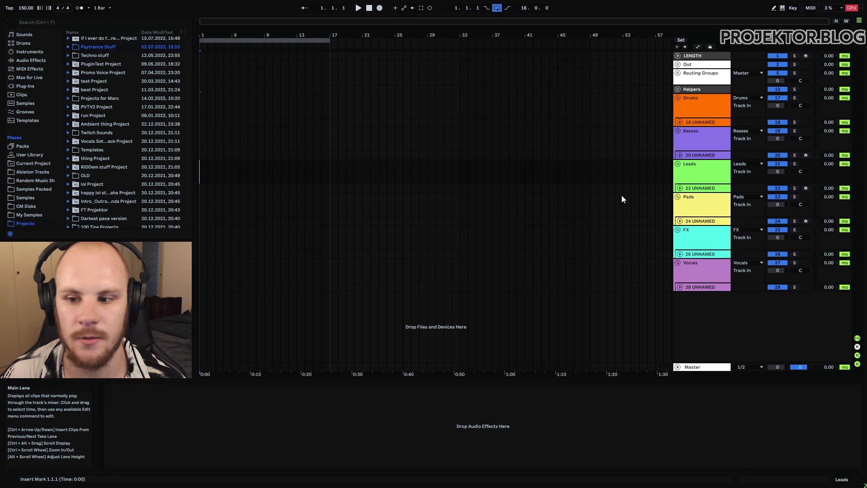
- Review the template project's FX, Pads, Leads and Drums groups by selecting each one in turn
click(710, 237)
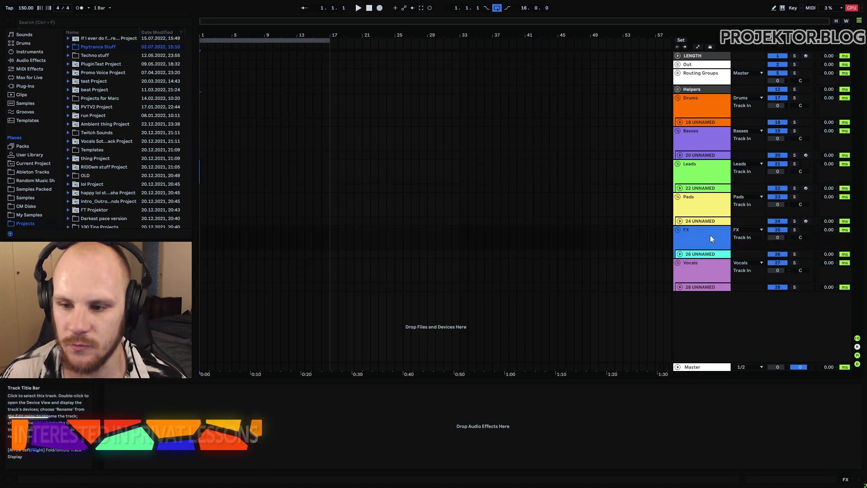
click(727, 203)
click(717, 169)
click(701, 104)
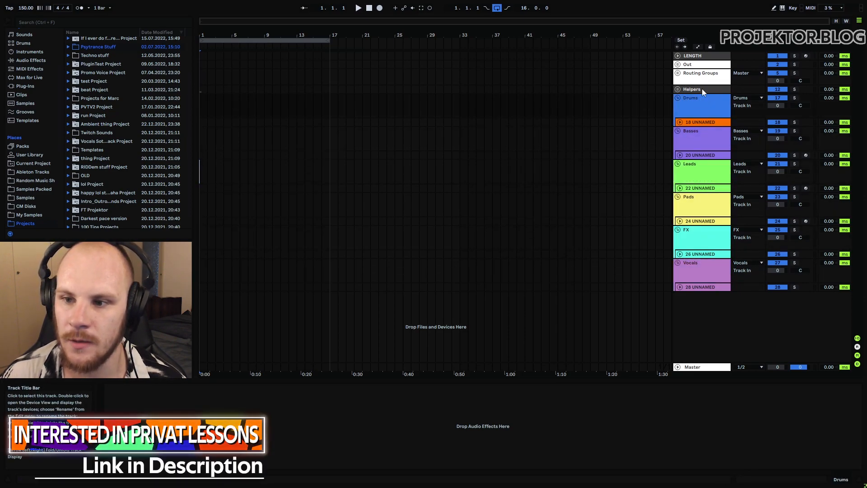
- Unfold the Routing Groups group and examine the input and output routing of its Drums track
click(694, 72)
click(677, 72)
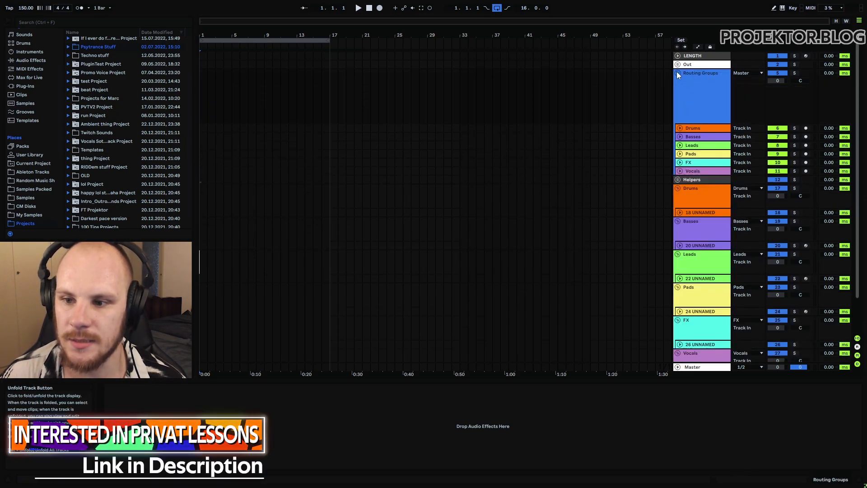
click(680, 129)
click(697, 132)
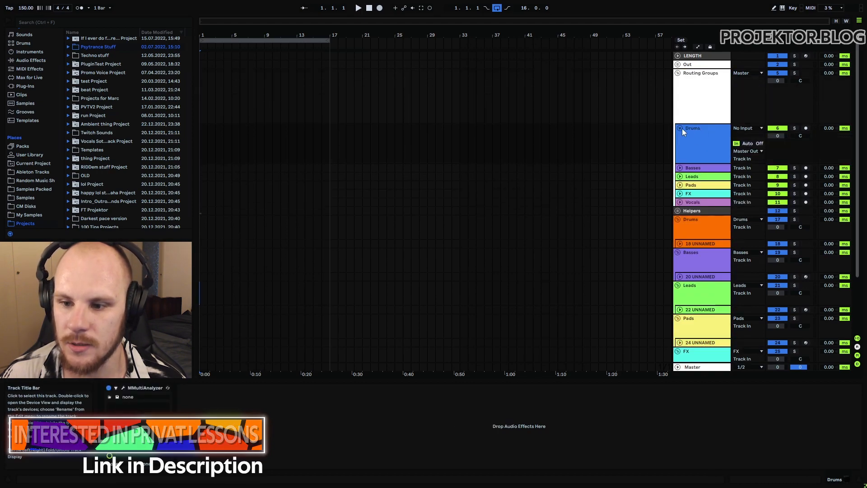
click(680, 128)
- Compare the output routing of the Drums, Basses and Leads groups with their matching tracks inside Routing Groups
click(691, 180)
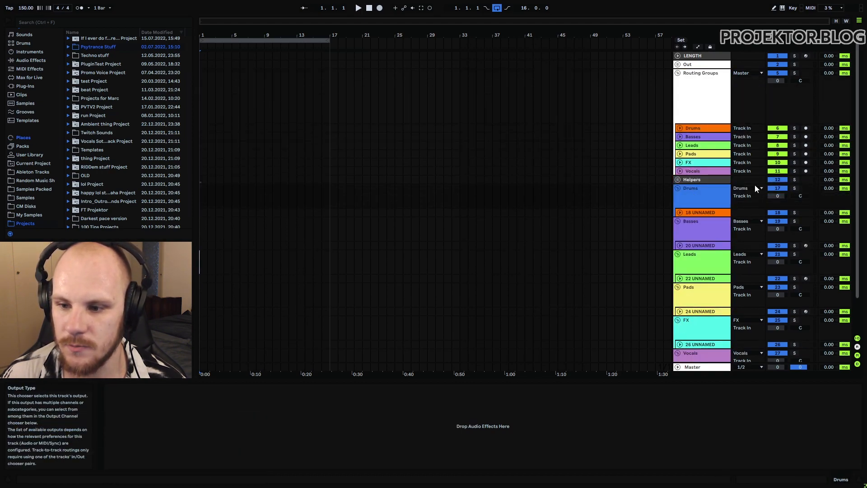
click(701, 228)
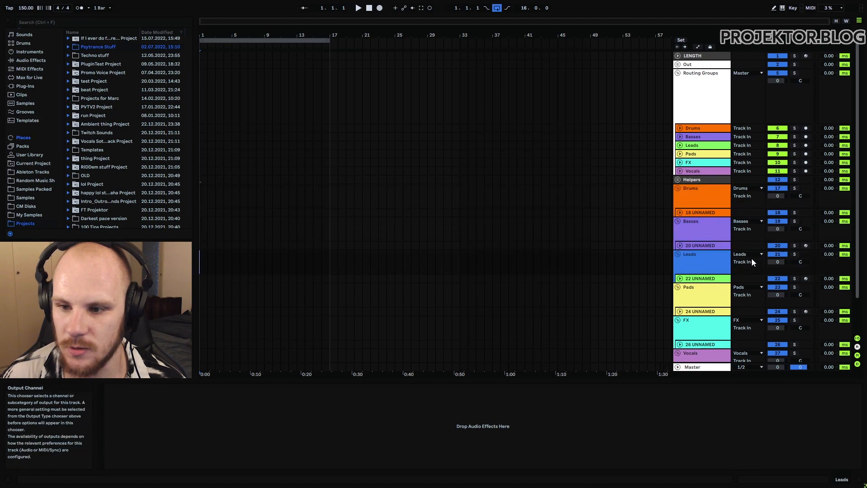
click(696, 129)
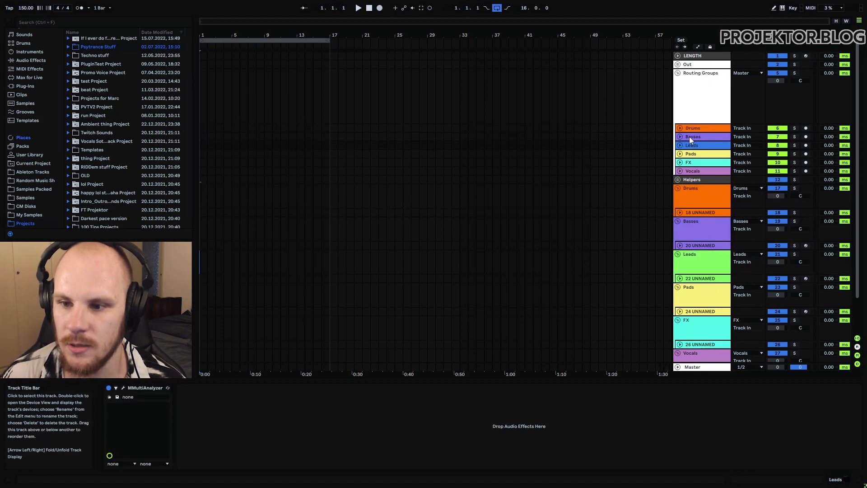
click(683, 129)
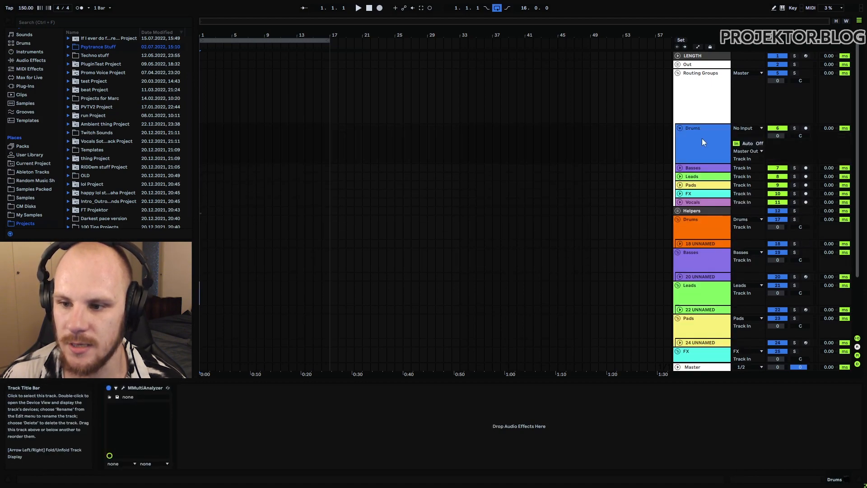
click(679, 128)
- Fold Routing Groups, unfold the Out group and select its Master Out track for review
click(678, 73)
click(677, 65)
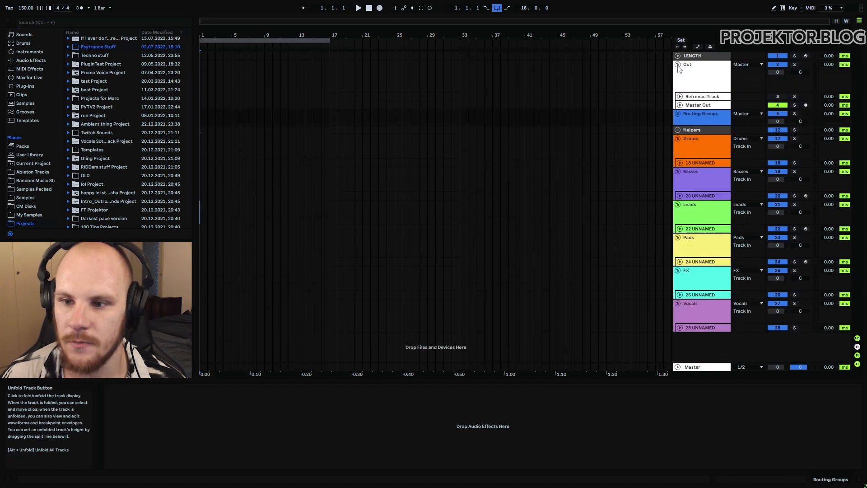
click(696, 106)
click(727, 75)
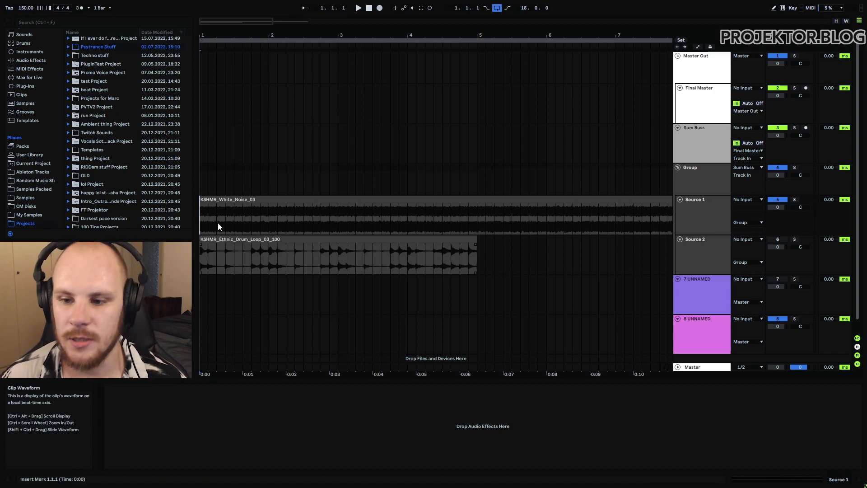
- Highlight the opening bars of the white noise clip on Source 1 and the ethnic drum loop on Source 2
click(312, 219)
drag(203, 218, 348, 218)
click(348, 218)
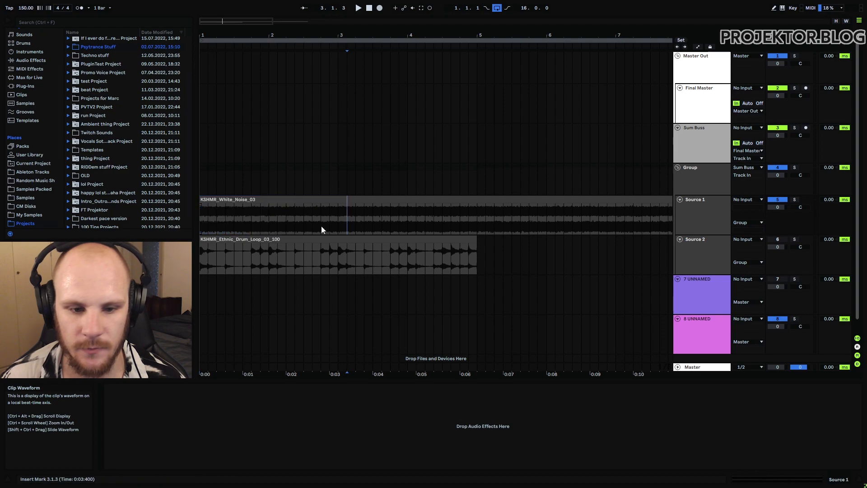
drag(204, 263, 324, 262)
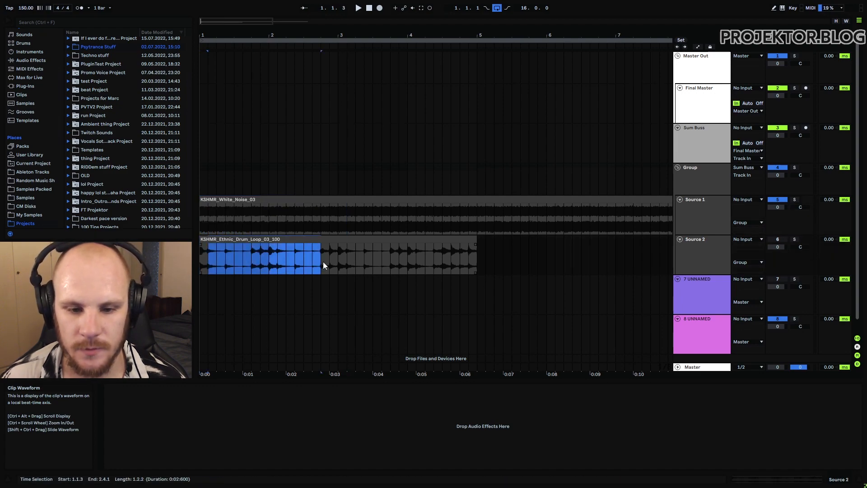
click(321, 261)
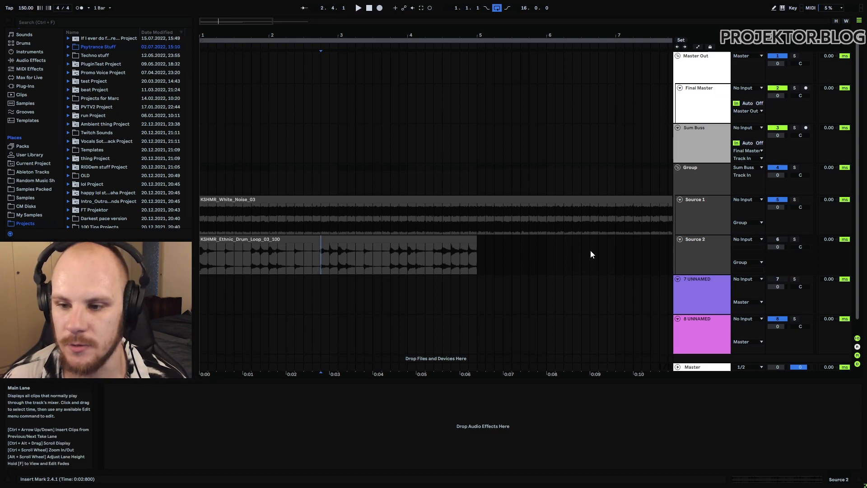
- Trace the routing from Source 1 through Sum Buss to the Final Master track
click(713, 217)
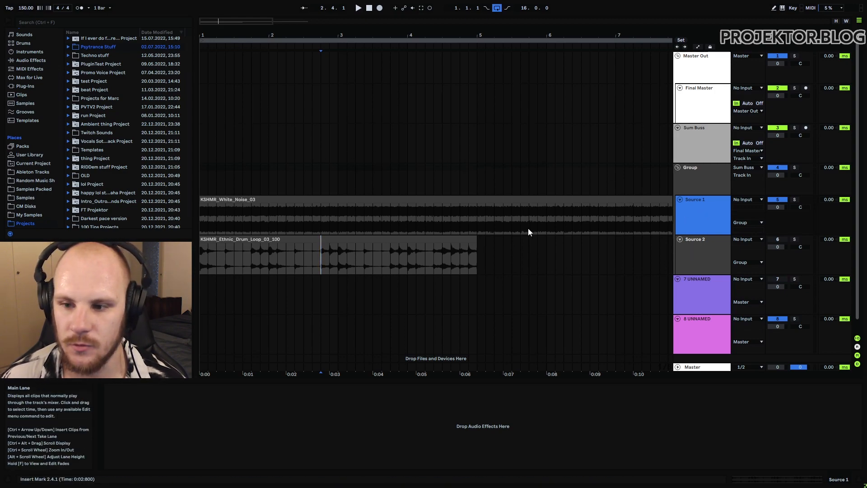
click(702, 144)
click(703, 104)
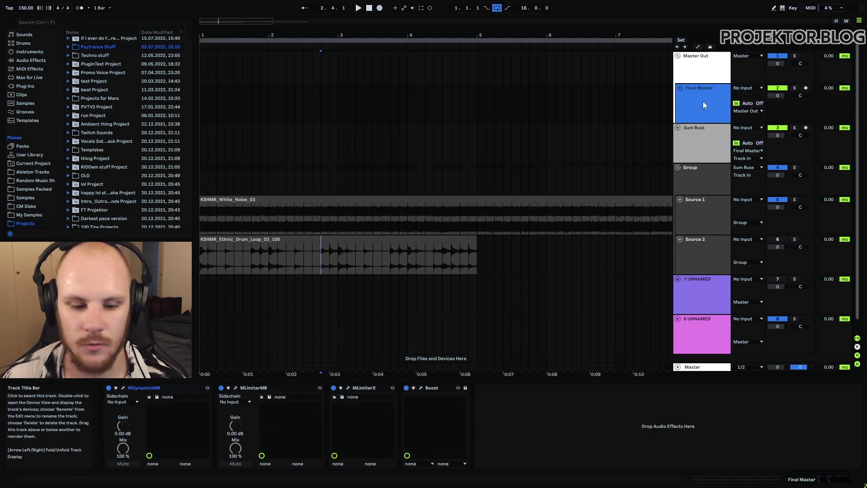
- Examine the MDynamicsMB, MLimiterMB, MLimiterX and Boost devices on the Final Master track
click(152, 389)
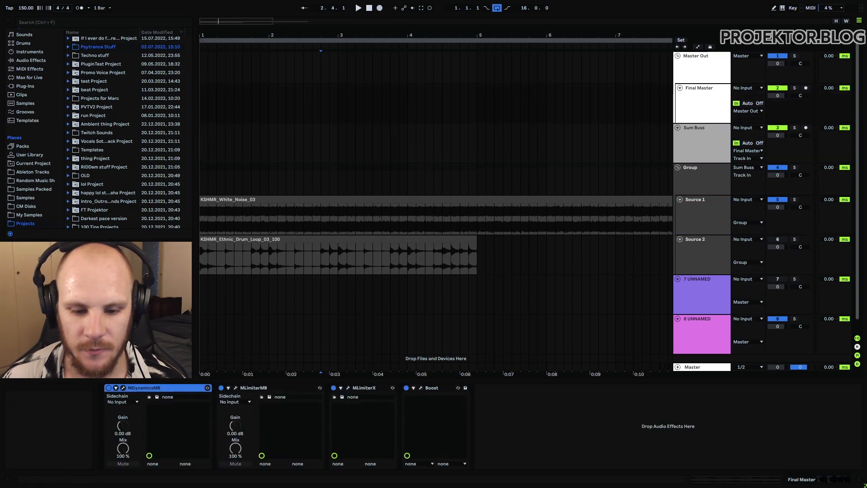
click(585, 386)
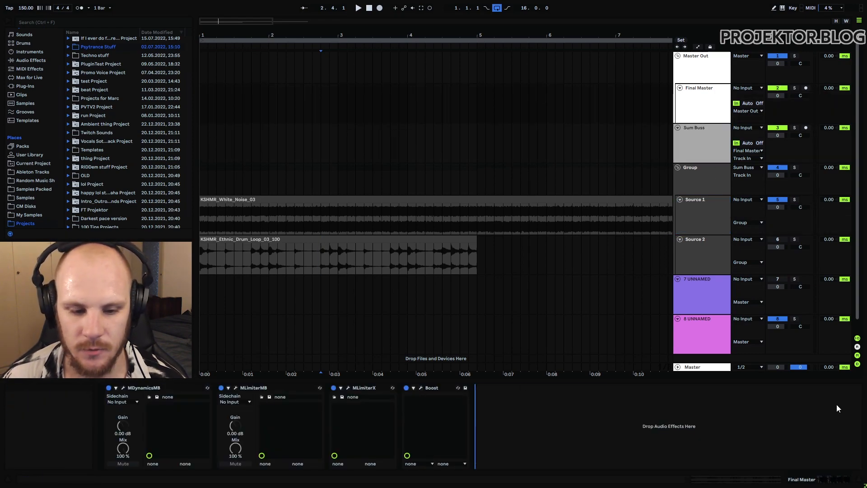
click(259, 389)
click(355, 388)
click(437, 387)
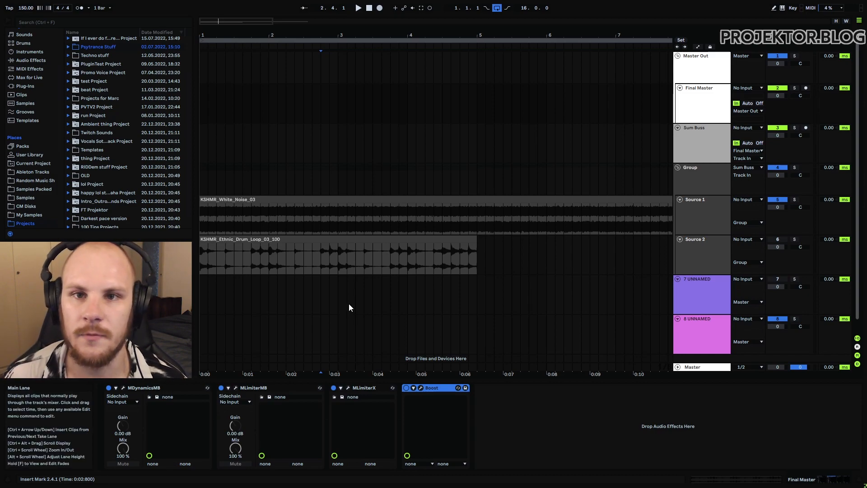
click(191, 387)
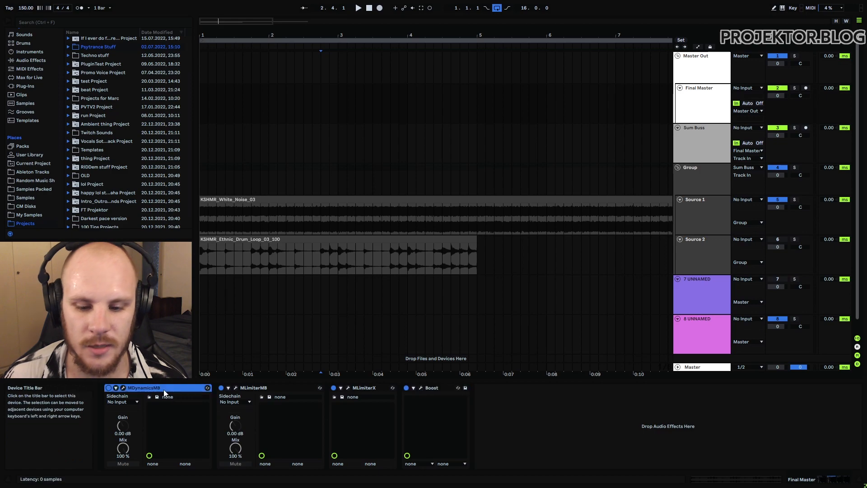
click(711, 102)
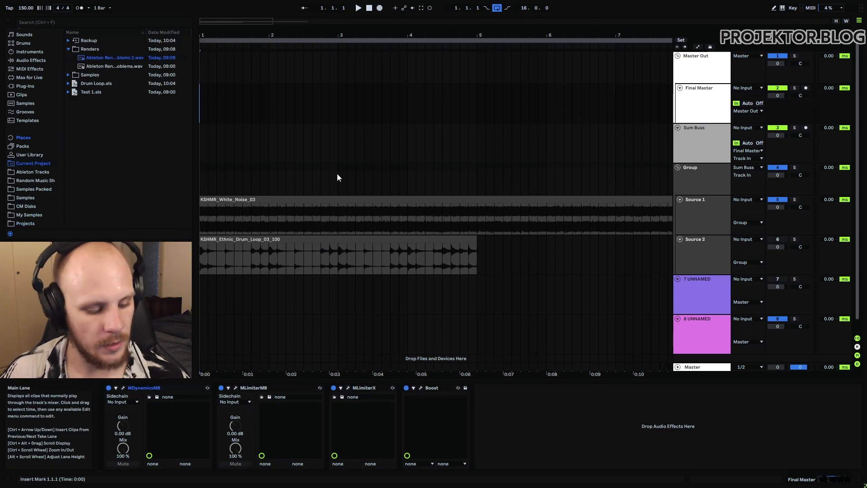
- Export the Master track as a WAV file named Noise in the project's Renders folder
key(ctrl+shift+r)
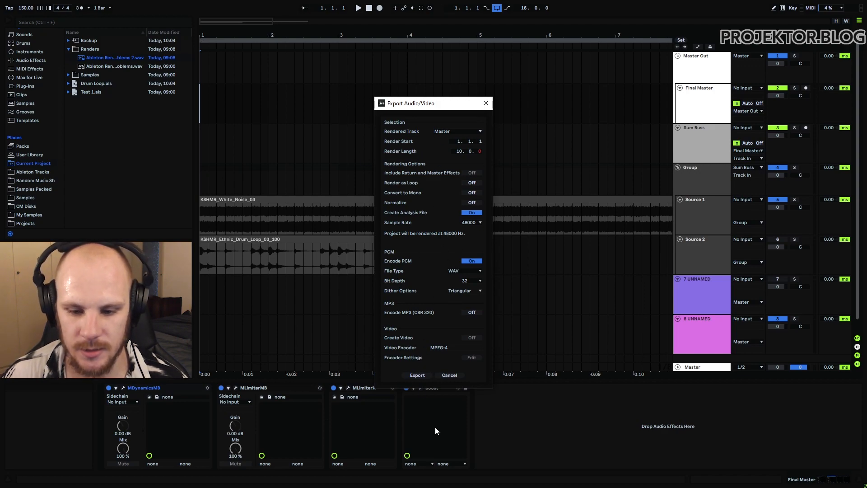
click(425, 375)
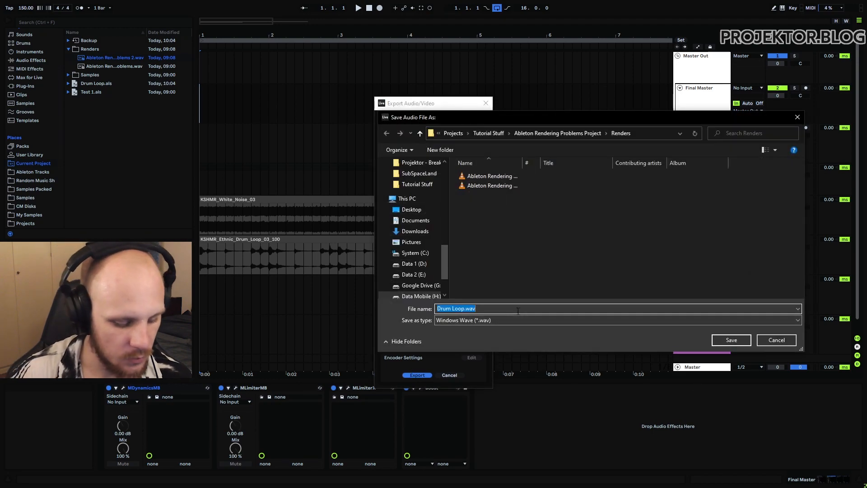
text(Noise)
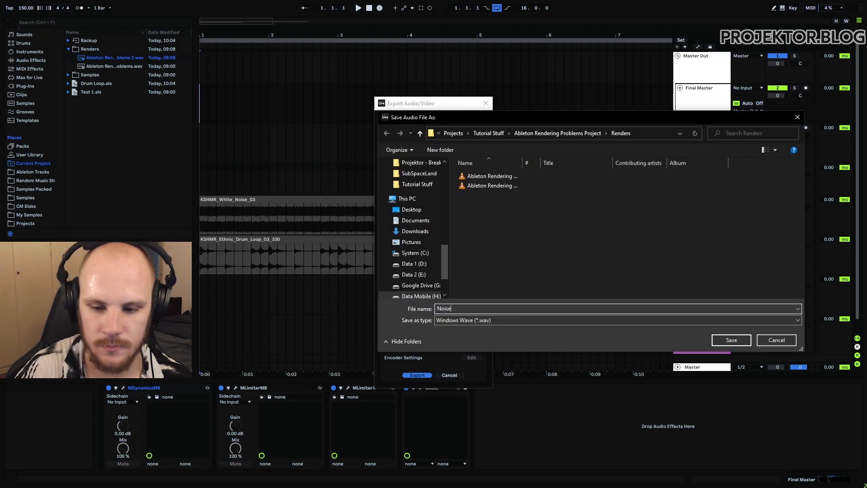
key(Return)
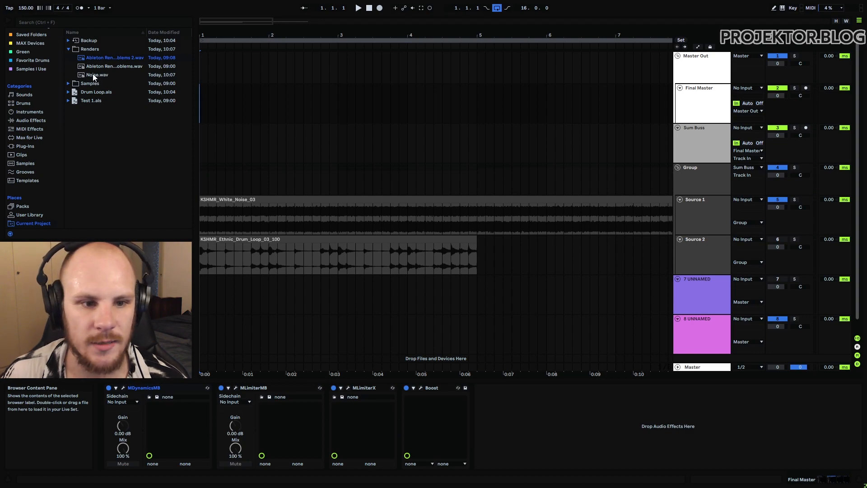
- Place the rendered Noise.wav at the start of track 7 for close inspection of its opening
drag(94, 75, 214, 294)
drag(218, 35, 219, 82)
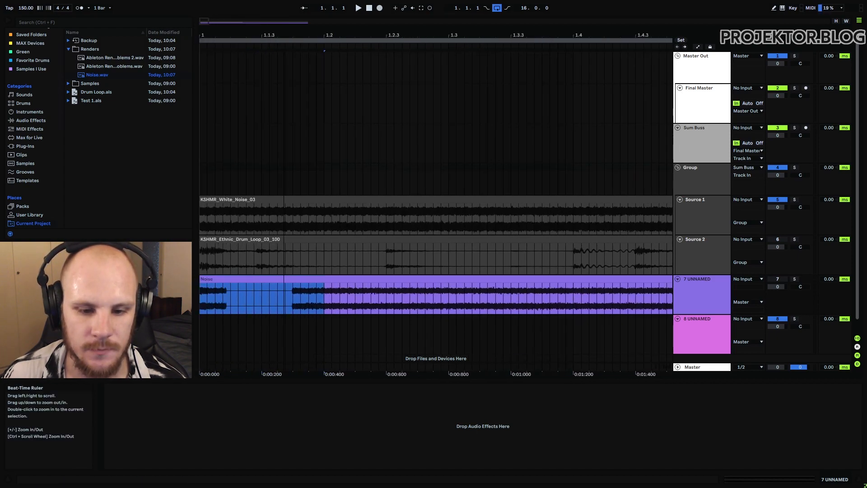
- Highlight the silent gap near the start of the Noise clip and check it against the Final Master devices
click(269, 295)
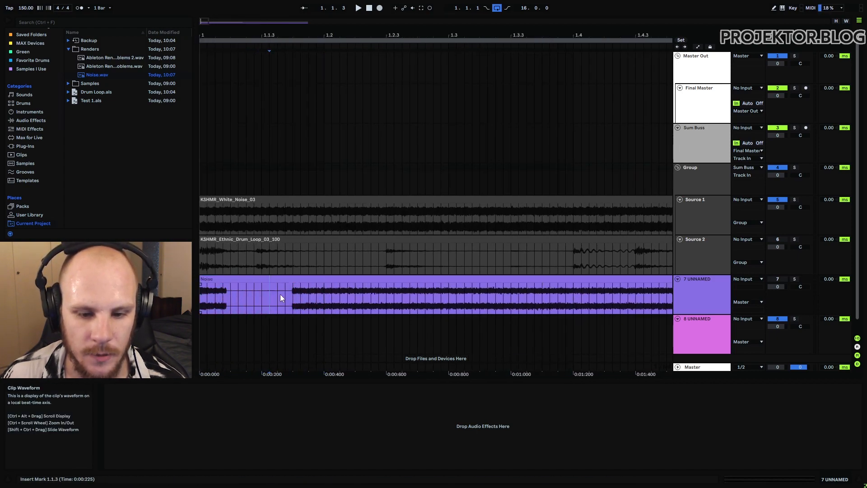
drag(291, 295, 223, 295)
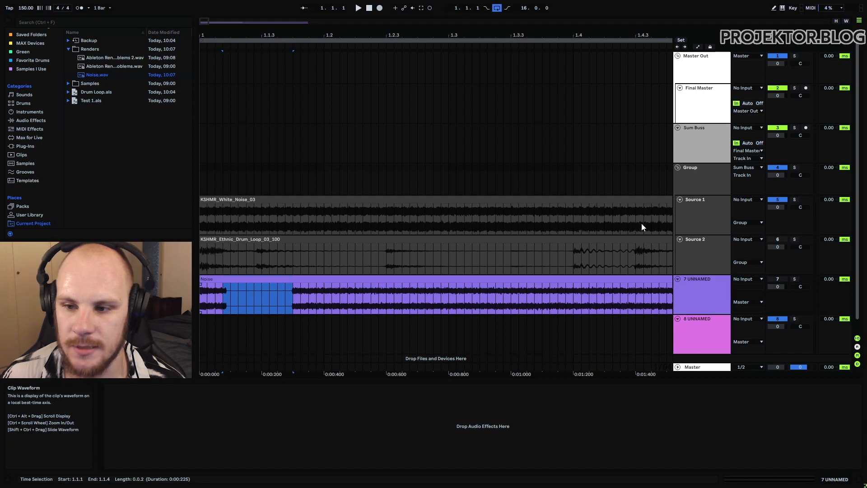
click(717, 106)
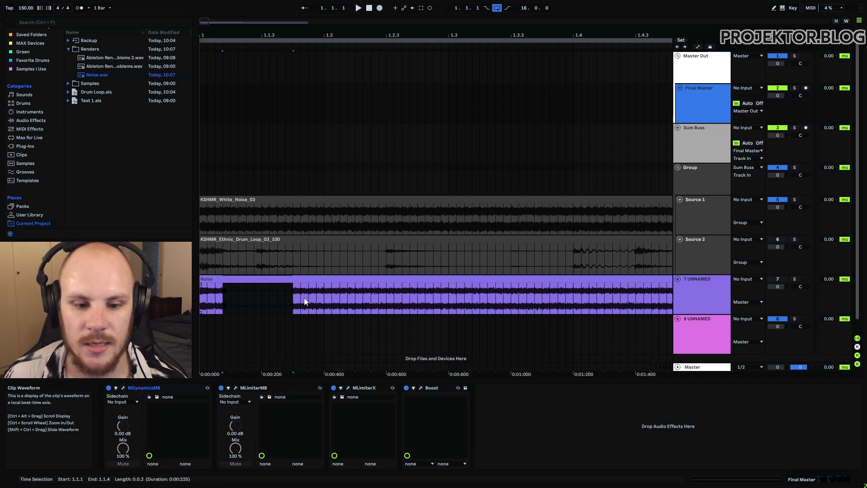
click(230, 297)
drag(226, 293, 298, 301)
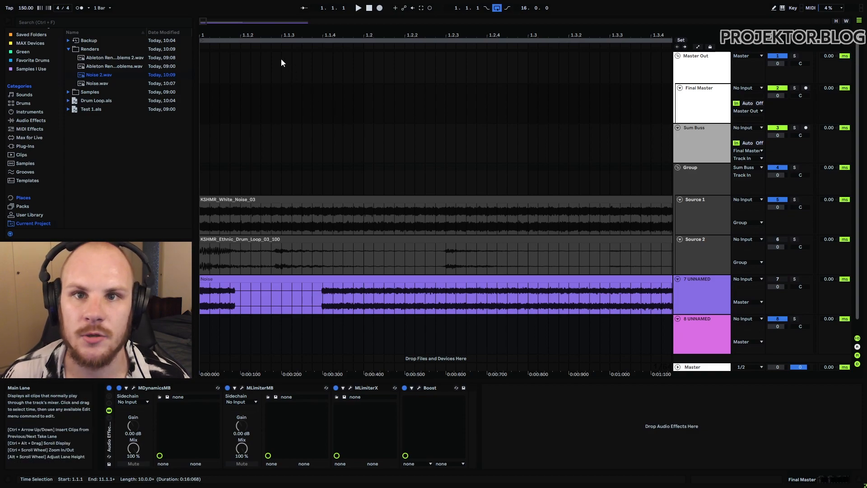
- Place the insert marker exactly where the silent gap begins in the Noise clip on track 7
drag(235, 36, 375, 243)
click(376, 298)
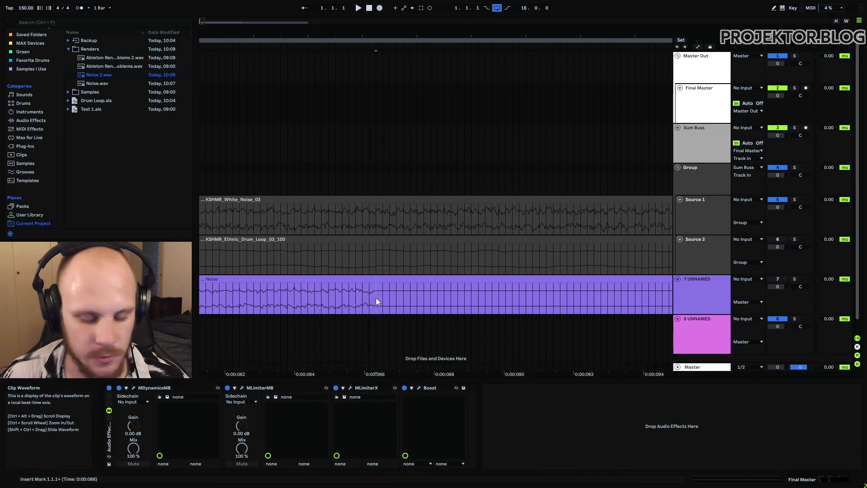
- Cut the silent gap out of the Noise clip on track 7 and move the remaining audio against the opening piece
mouse_move(451, 32)
mouse_down()
mouse_move(434, 11)
mouse_move(442, 54)
mouse_move(316, 136)
mouse_move(199, 233)
mouse_up()
click(449, 294)
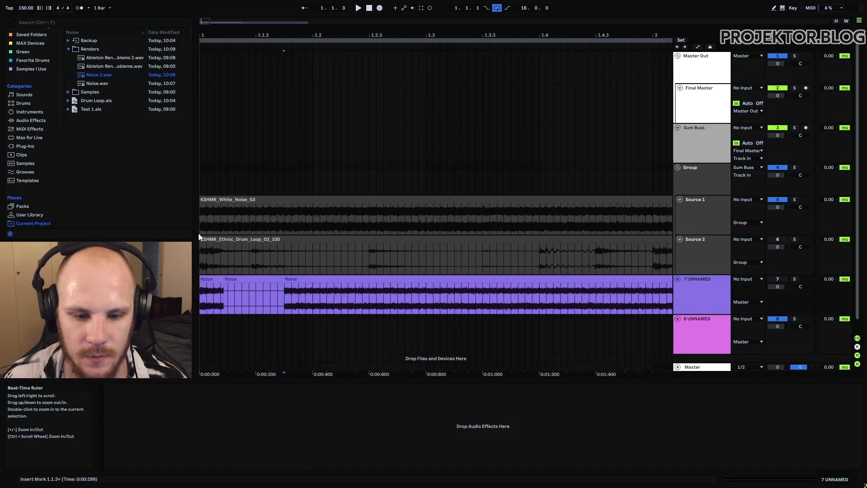
click(253, 278)
drag(290, 280, 253, 284)
click(228, 296)
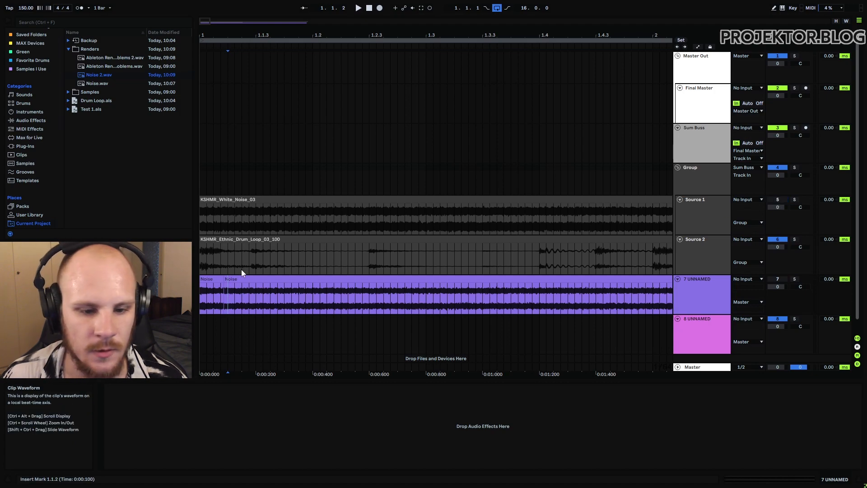
- Place the rendered Drums.wav at the start of track 7, replacing the Noise clips
click(200, 254)
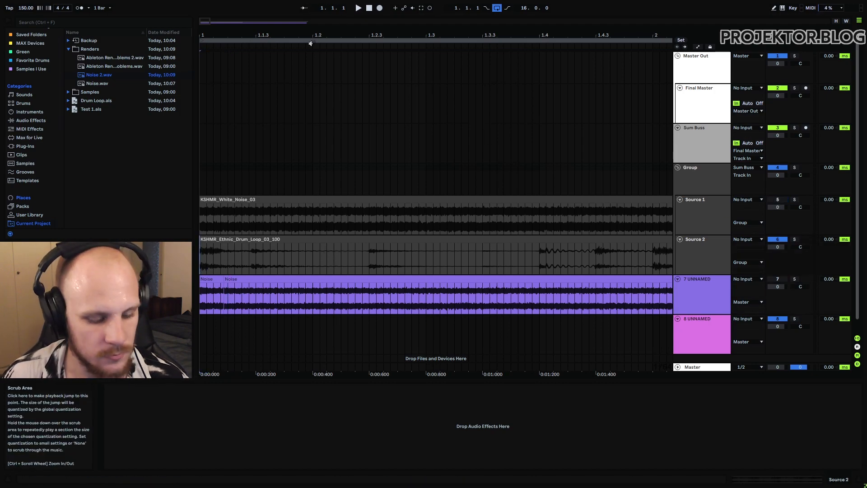
drag(98, 75, 201, 293)
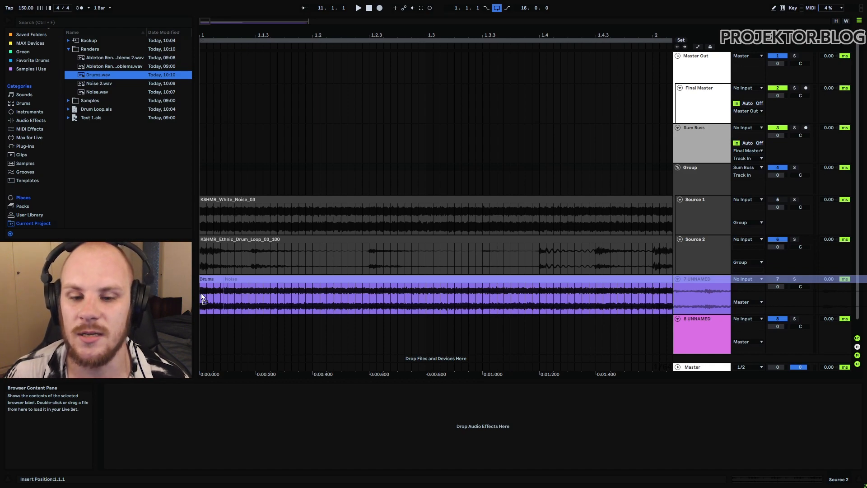
click(367, 300)
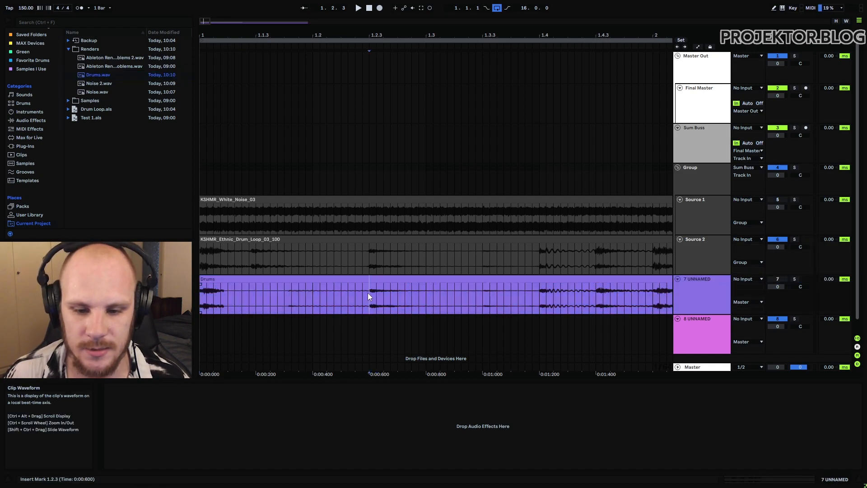
- Inspect the drum hits in the Drums clip on track 7 and highlight the silent gap near its start
drag(369, 296, 405, 296)
drag(540, 293, 562, 294)
click(561, 294)
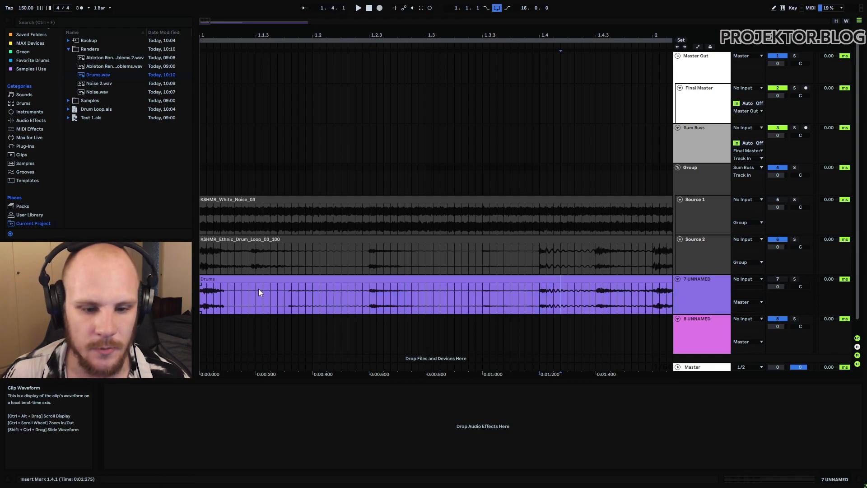
click(220, 288)
drag(229, 294, 288, 293)
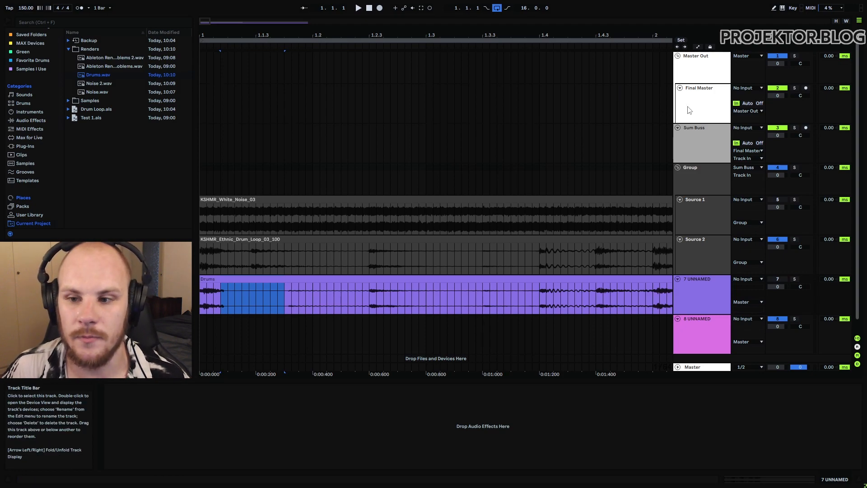
- Export the looped section again as Drums 2.wav in the Renders folder, overwriting the existing file
click(713, 109)
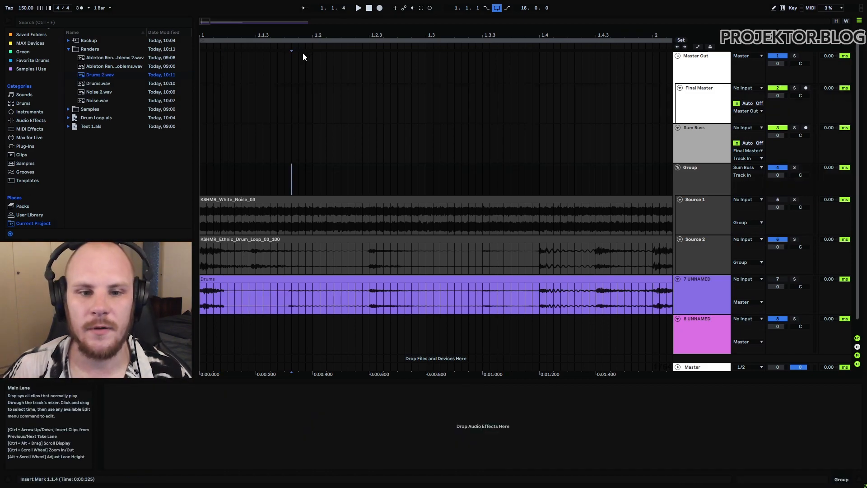
click(225, 40)
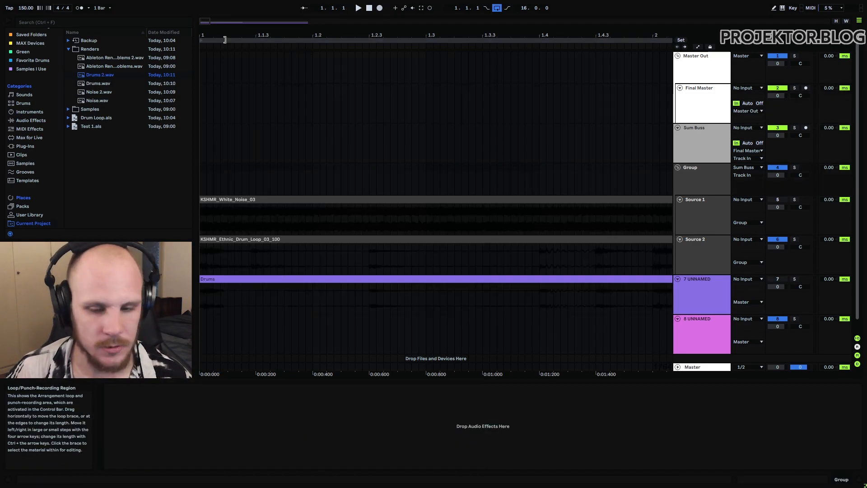
key(ctrl+shift+r)
click(418, 374)
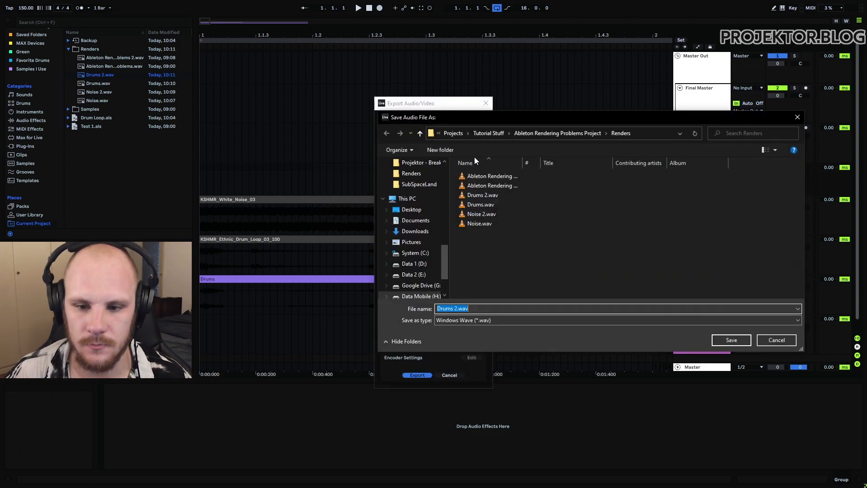
click(494, 195)
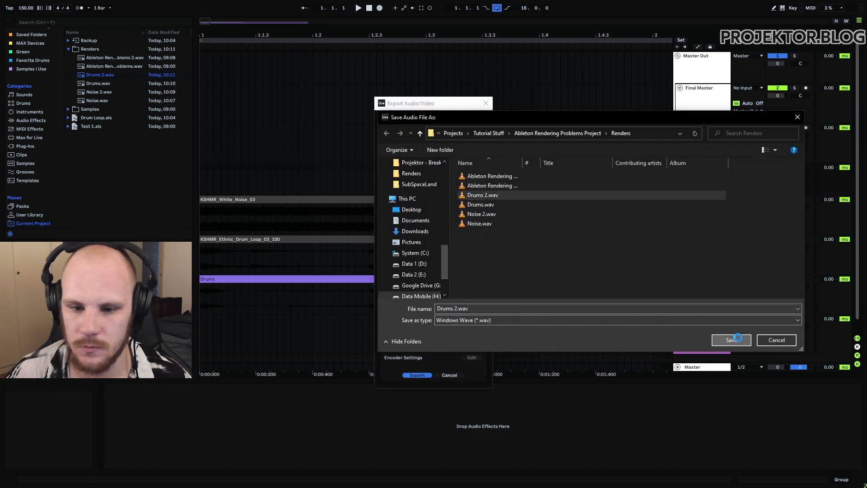
click(731, 340)
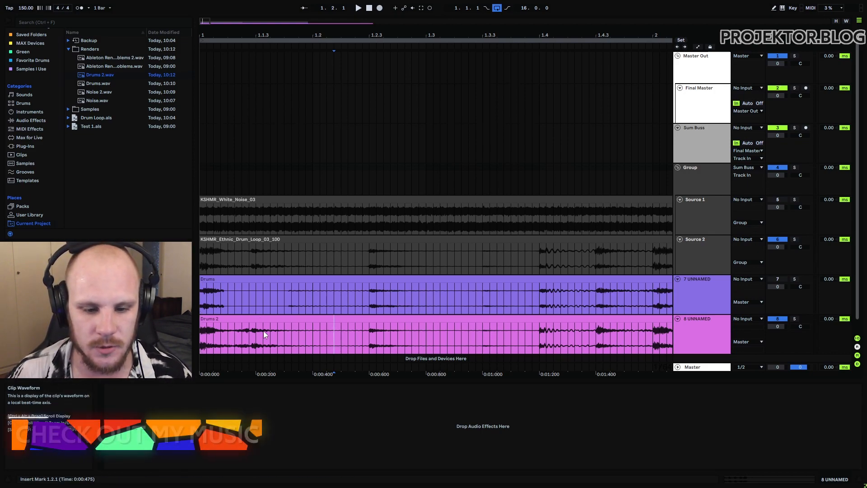
- Compare the opening and later hits of the Drums 2 clip on track 8 with the Source 2 drum loop
click(255, 319)
click(283, 264)
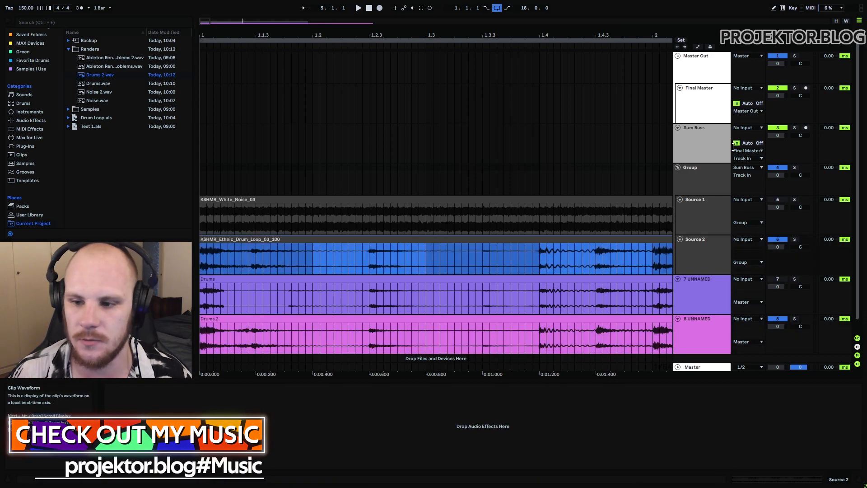
click(717, 242)
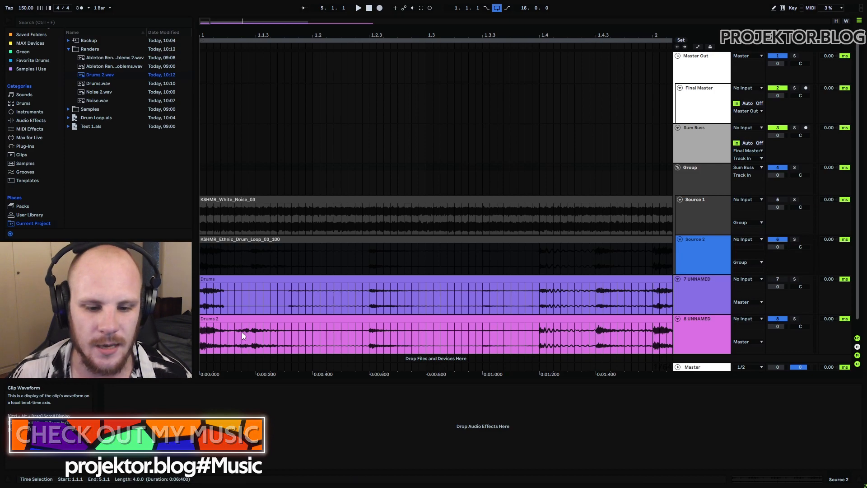
click(221, 337)
drag(228, 337, 255, 336)
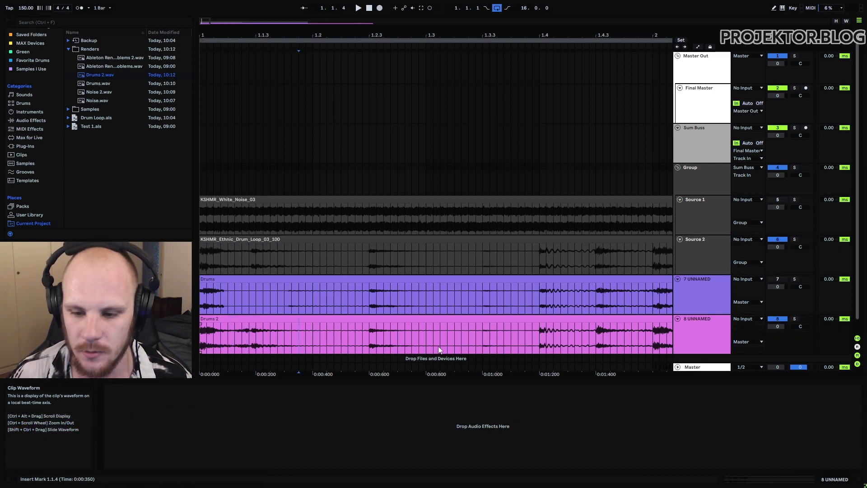
drag(553, 338, 576, 338)
click(553, 339)
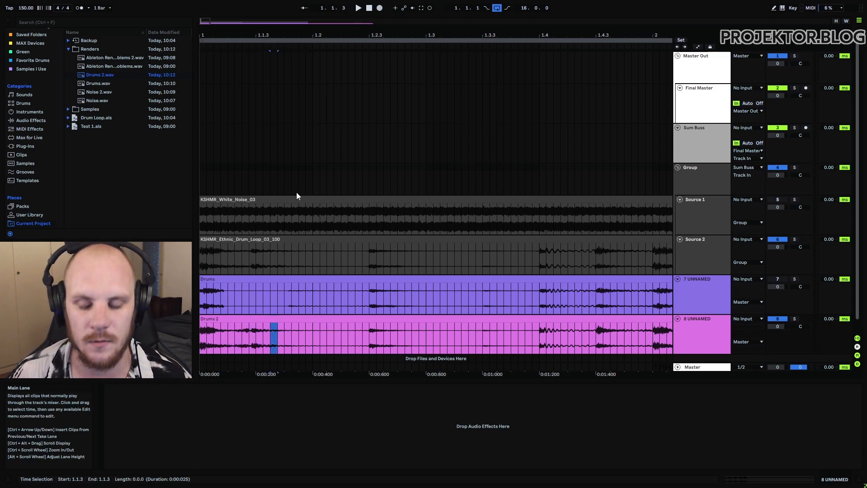
- Highlight the dropout range in the Drums clip on track 7 and compare it with the same range in Drums 2
drag(251, 331, 214, 334)
click(251, 336)
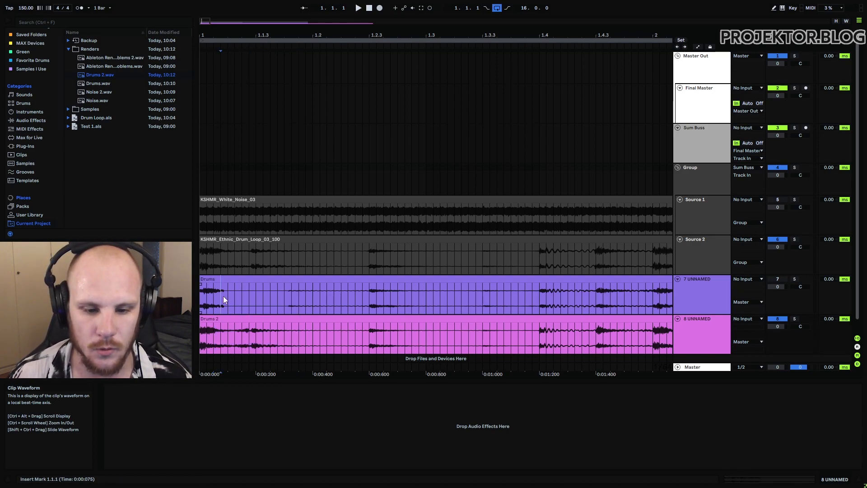
drag(223, 297, 282, 292)
click(223, 341)
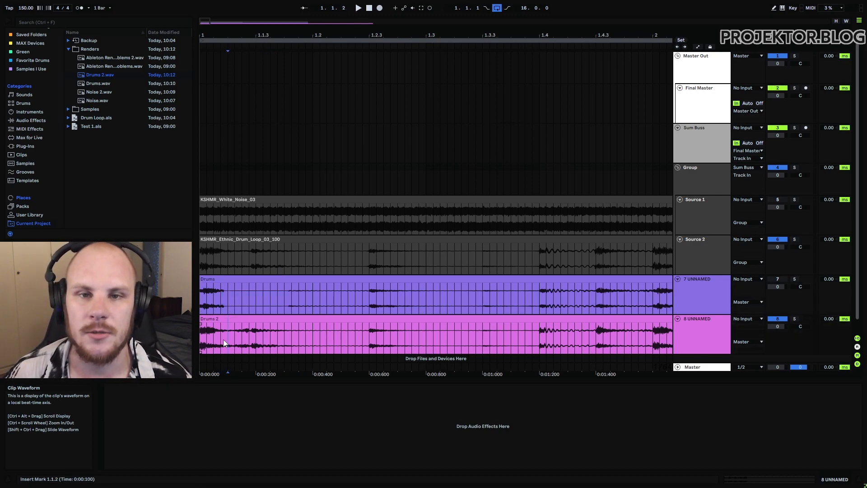
- Delete the audio effect rack containing MDynamicsMB, MLimiterMB, MLimiterX and Boost from the Final Master track
click(708, 89)
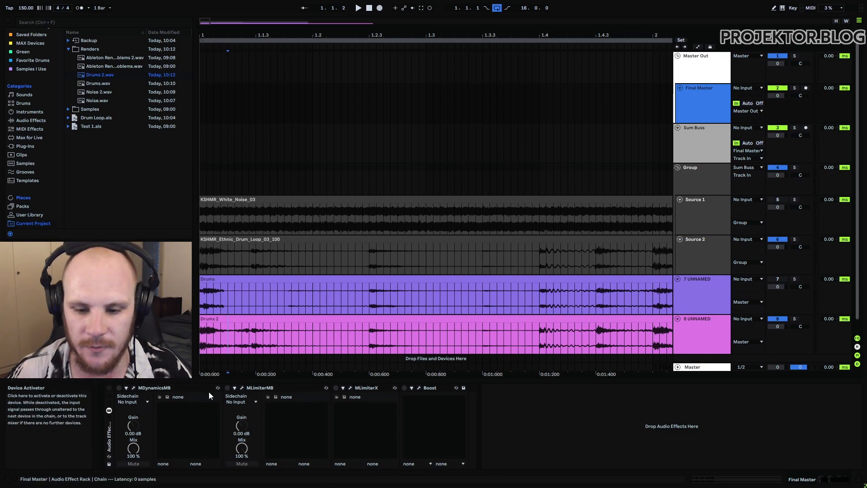
click(109, 445)
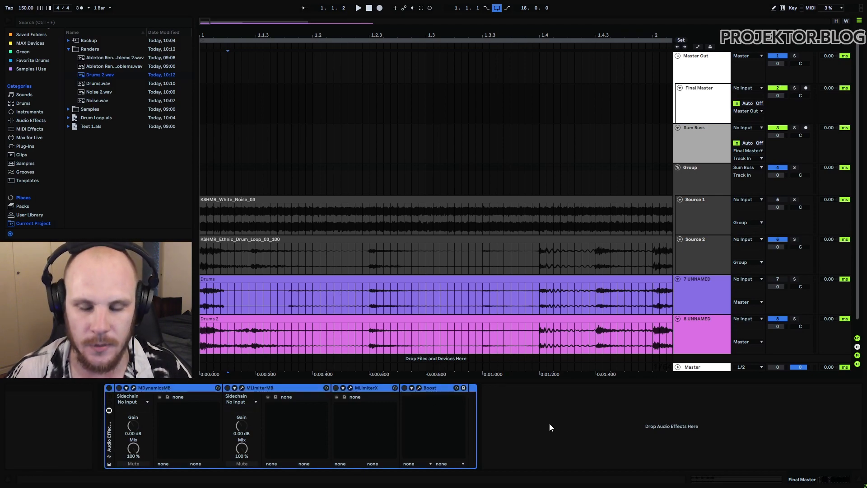
key(Delete)
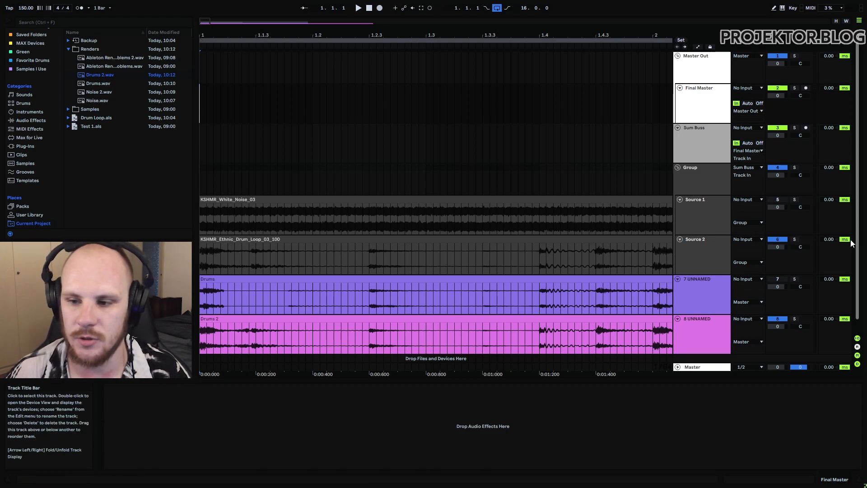
click(775, 238)
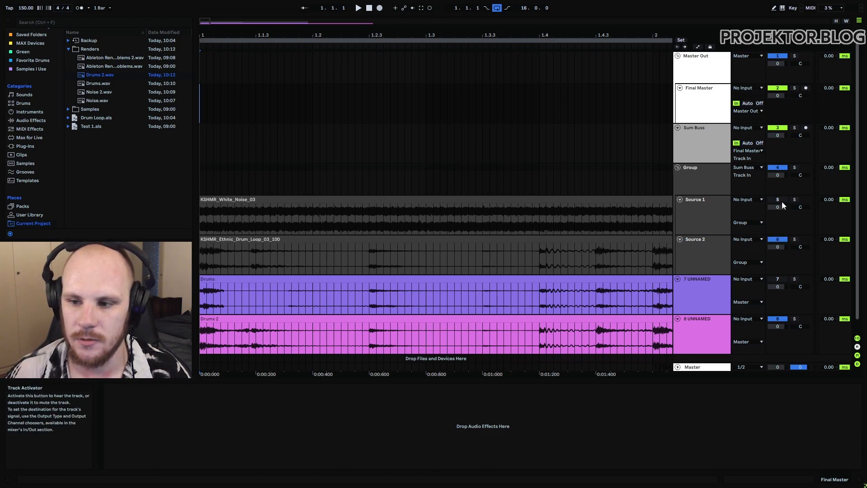
click(794, 200)
click(794, 239)
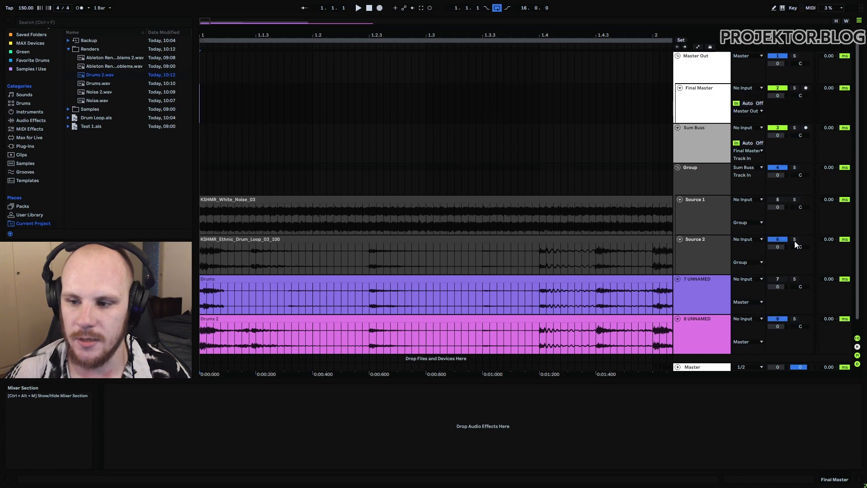
click(705, 248)
click(795, 239)
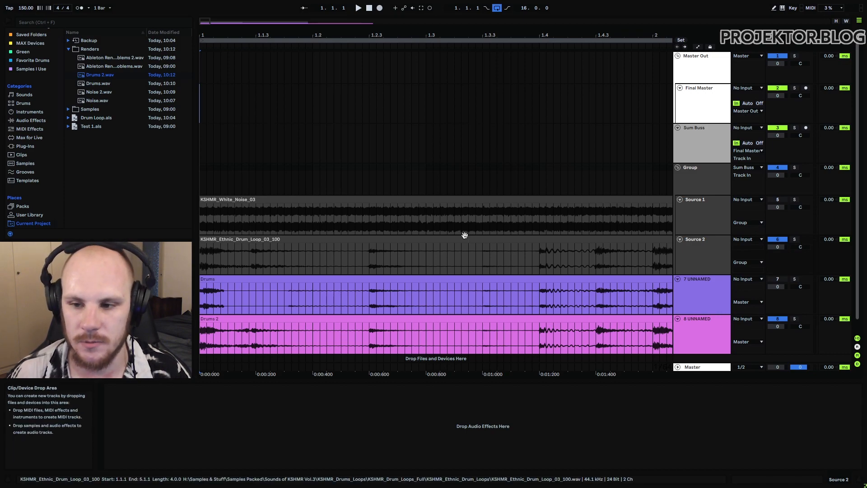
- Clear the rendered Drums and Drums 2 clips from tracks 7 and 8
key(ctrl+z)
click(705, 199)
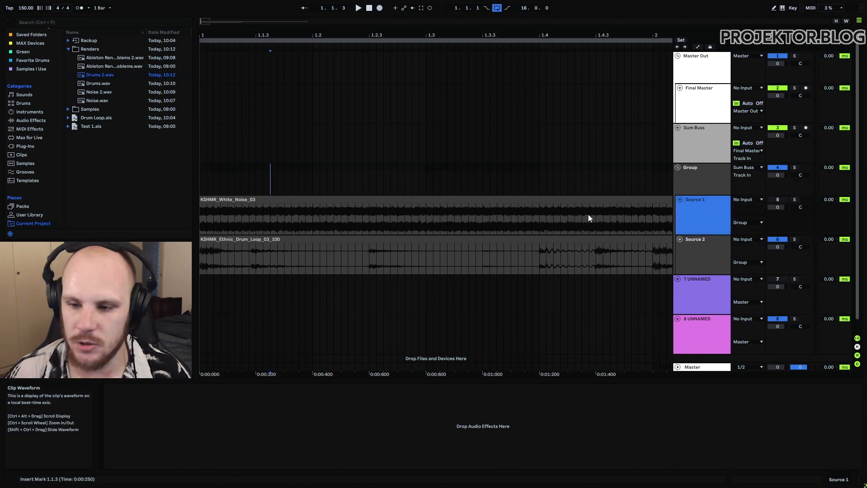
click(714, 259)
click(698, 202)
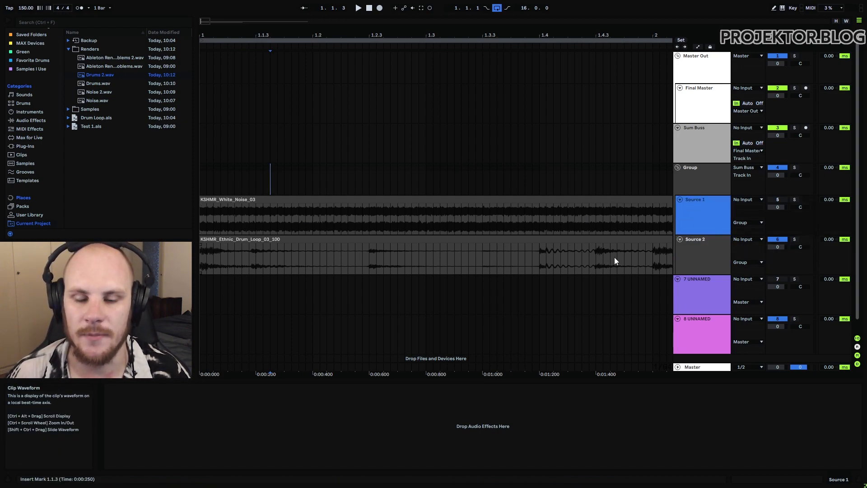
- Add an EQ Eight to the Group track and enable its first band as a low cut at 240 Hz
click(698, 188)
click(36, 122)
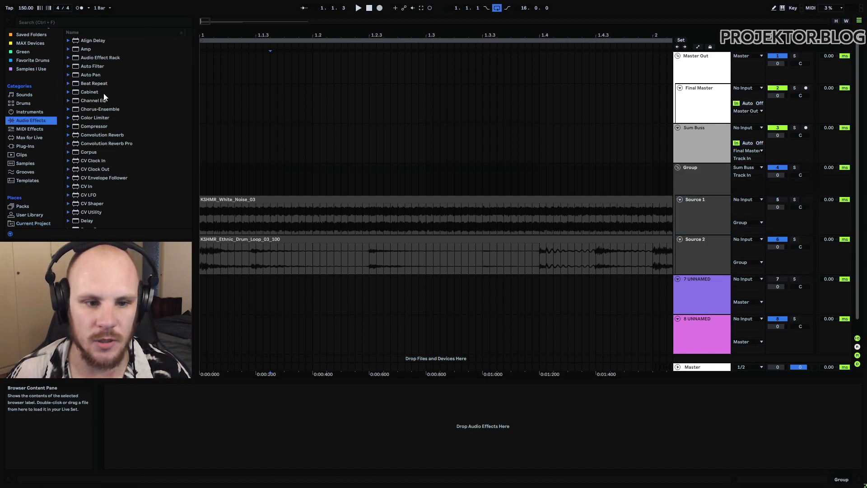
scroll(100, 163, down, 5)
drag(96, 174, 277, 181)
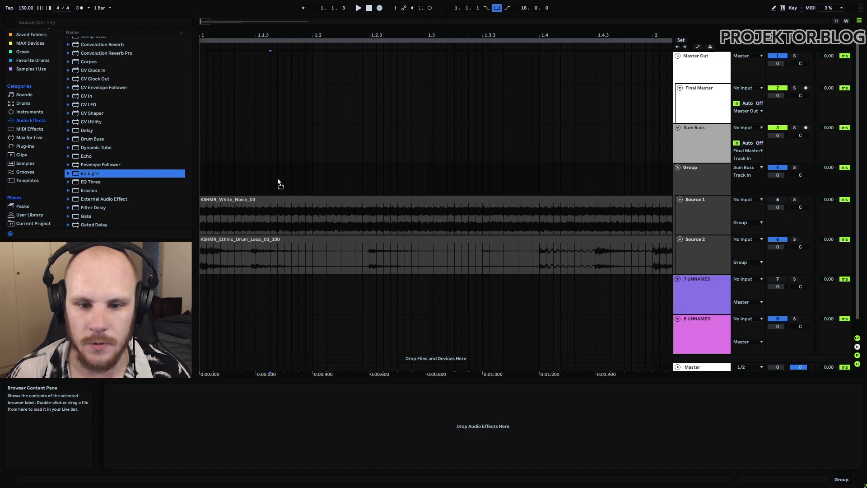
drag(397, 205, 447, 267)
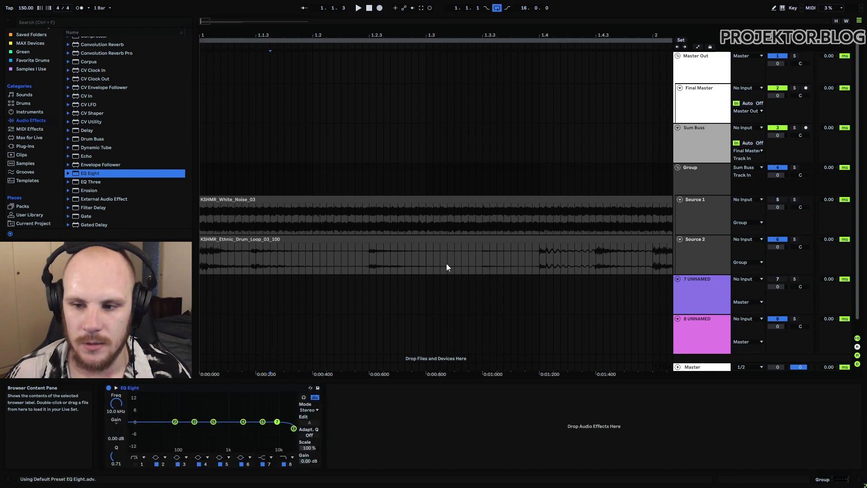
click(134, 465)
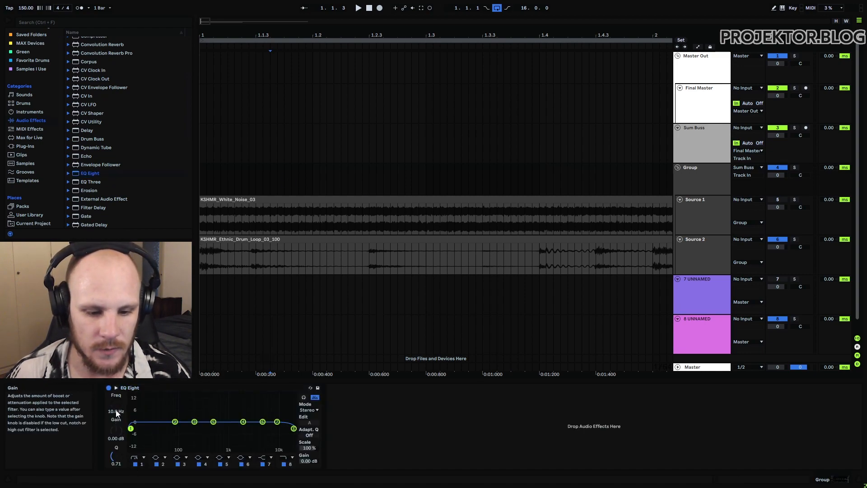
drag(116, 412, 117, 399)
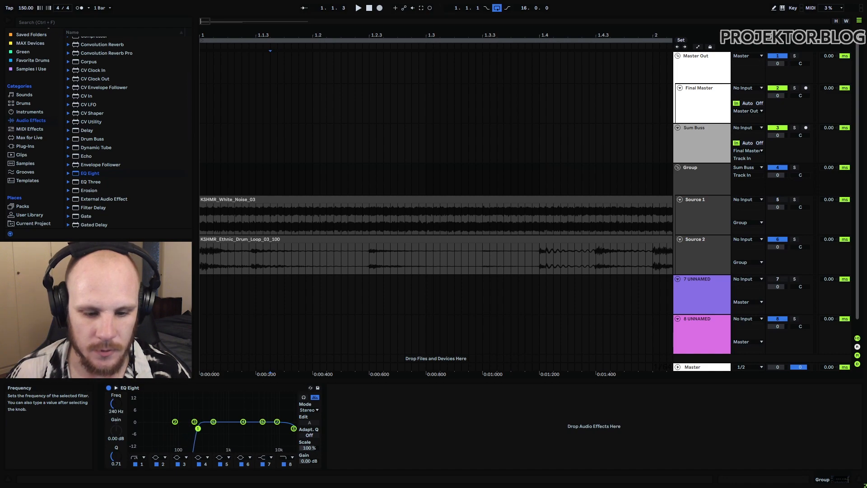
- Reactivate the Source 1 track so that it plays alongside Source 2
click(411, 311)
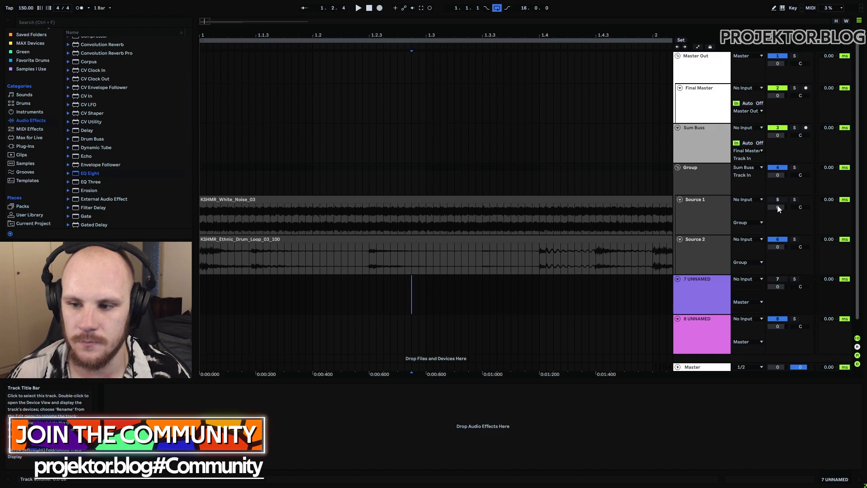
click(715, 217)
click(496, 307)
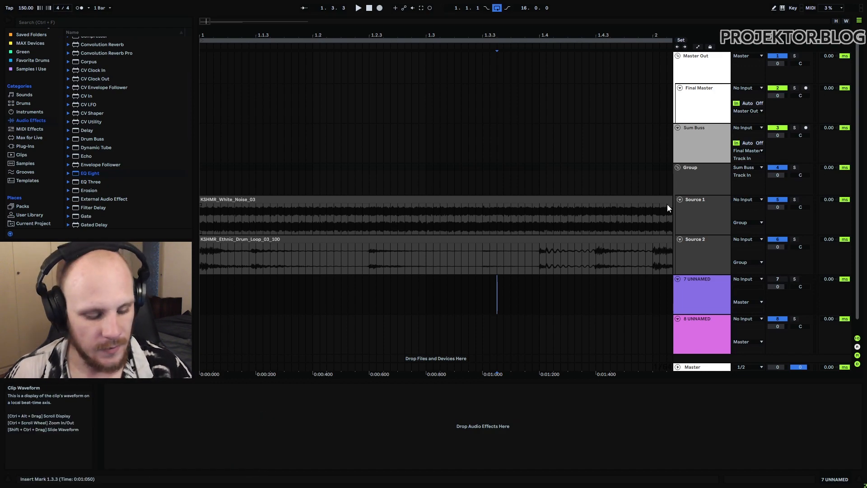
- Review the Rendered Track choices in the audio export settings without exporting
key(ctrl+shift+r)
click(455, 132)
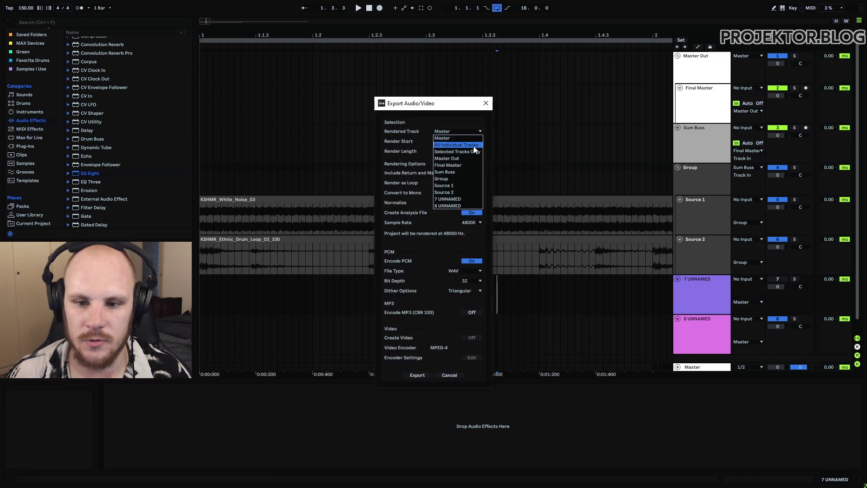
key(Escape)
key(Escape)
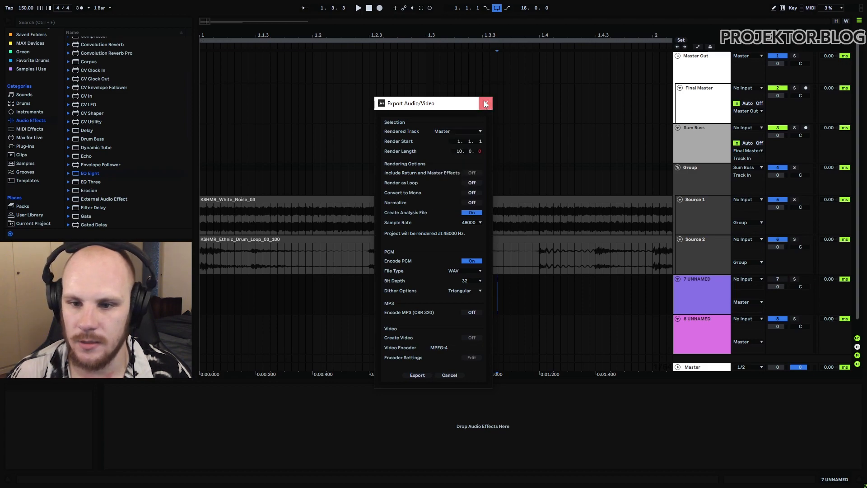
- Export the Source 1 and Source 2 tracks with Selected Tracks Only, saving the WAV files under the name "SEL -"
click(705, 231)
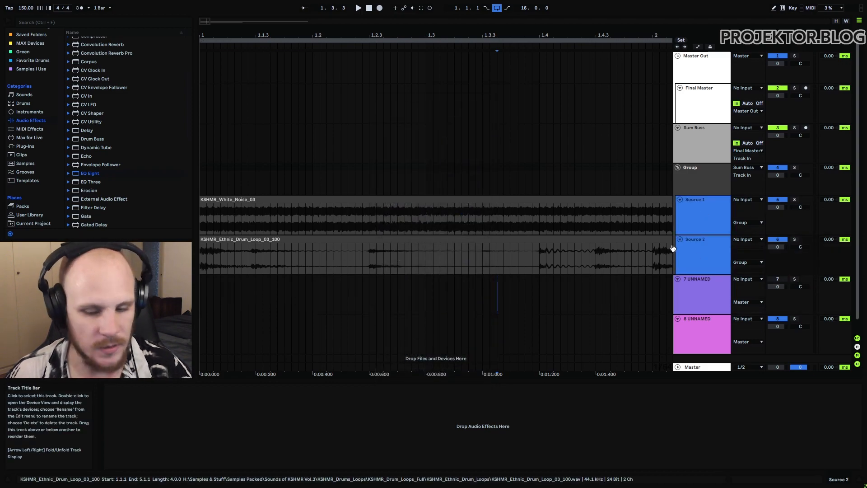
key(ctrl+shift+r)
click(449, 131)
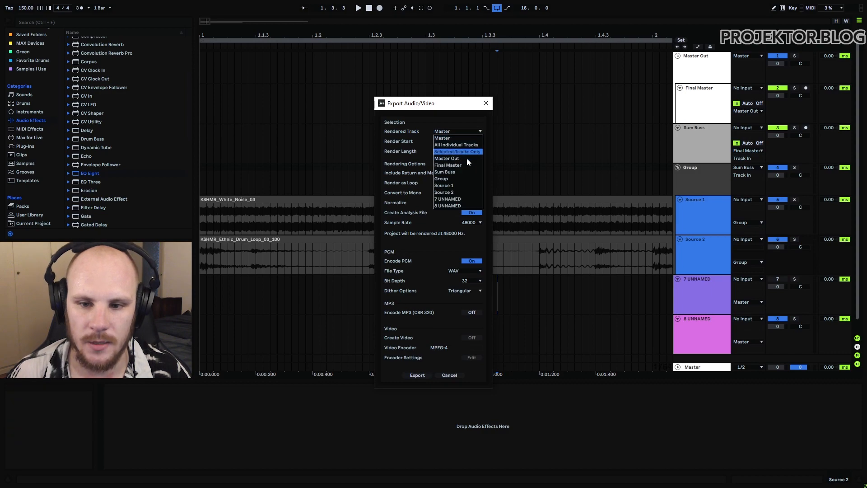
click(476, 153)
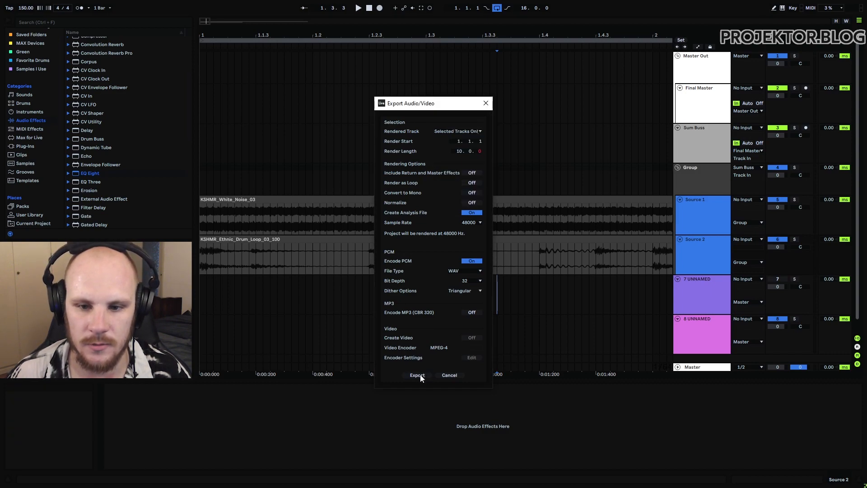
key(Return)
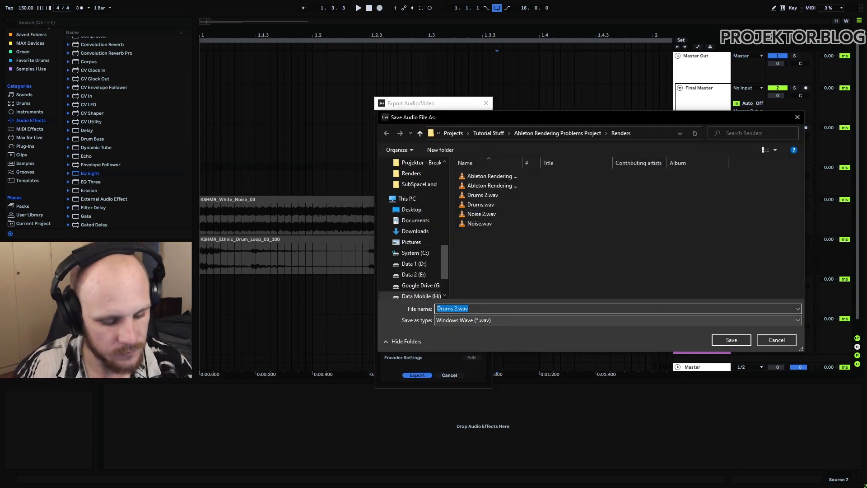
text(SEL)
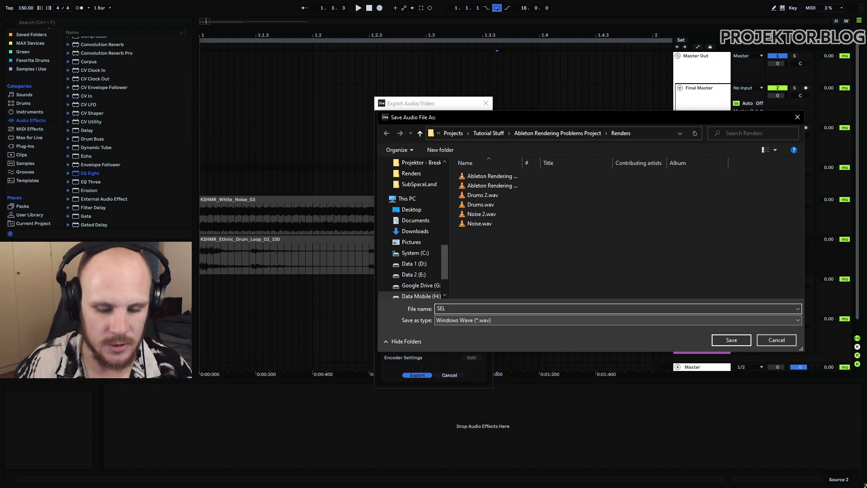
text( -)
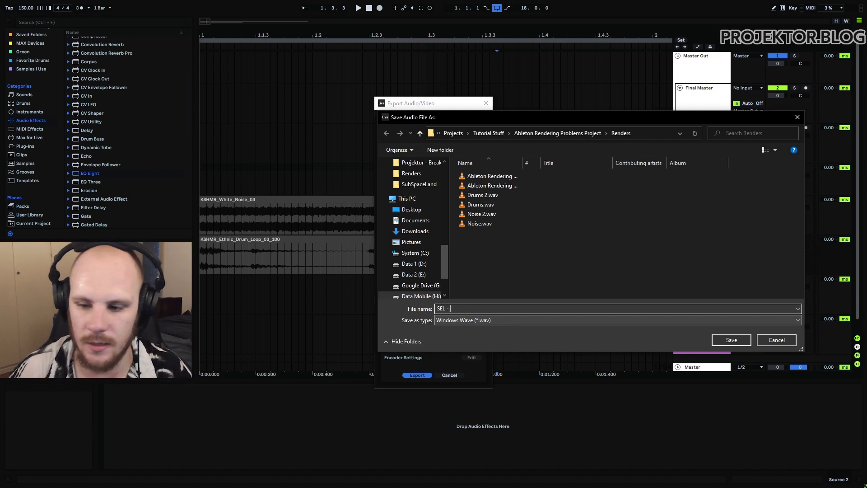
click(731, 340)
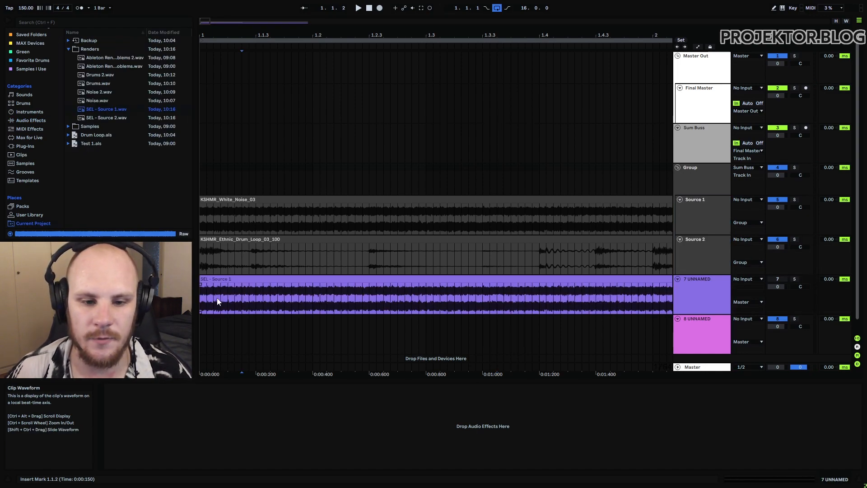
- Add a Spectrum to track 7, play the SEL - Source 1 render through it, and solo that track
click(31, 121)
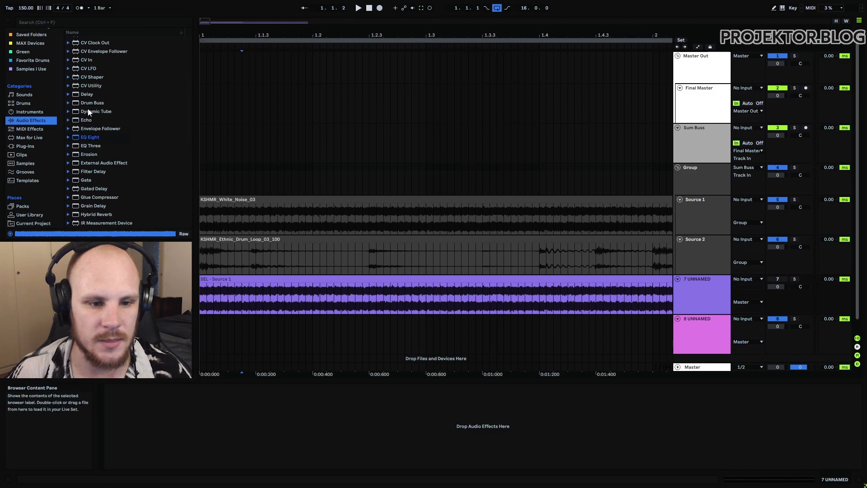
scroll(87, 109, down, 10)
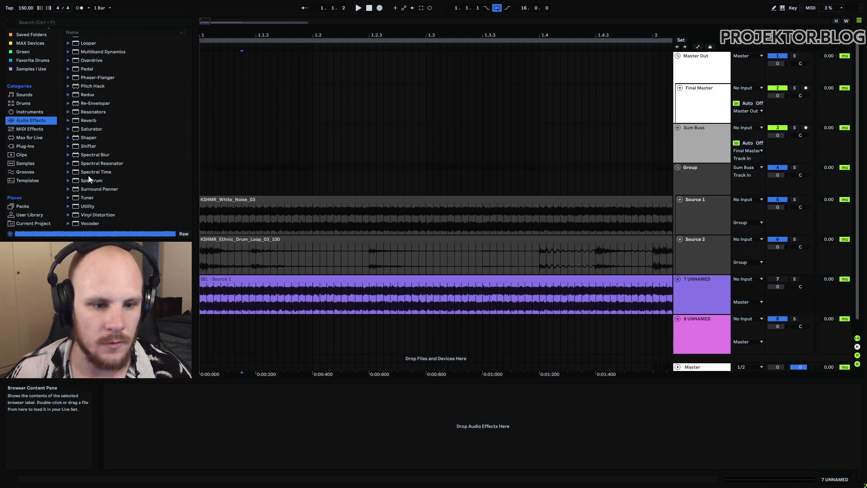
drag(89, 180, 228, 291)
key(space)
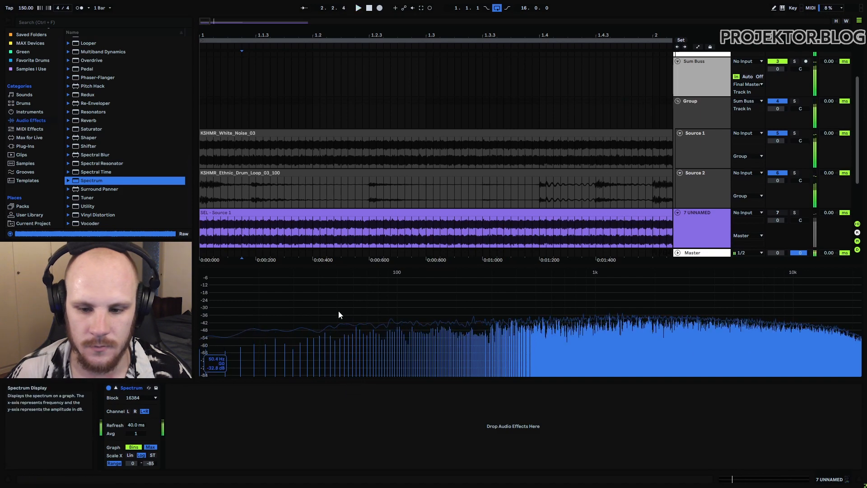
key(space)
click(795, 212)
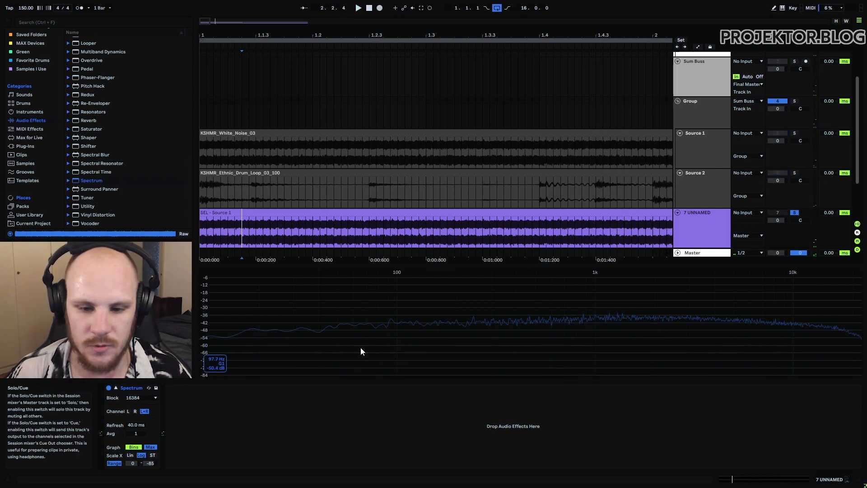
- Reorder the tracks so that Group with its two sources sits above Sum Buss, and inspect the devices on Source 1 and Group
drag(708, 156, 712, 113)
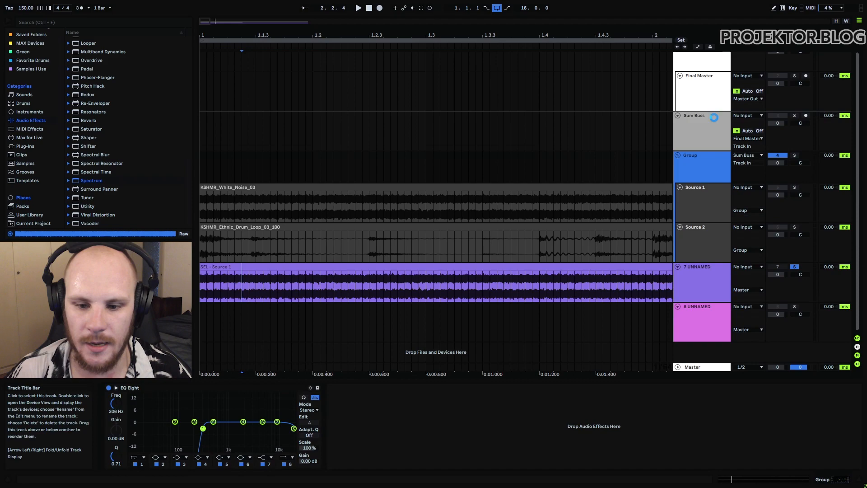
click(708, 101)
click(701, 132)
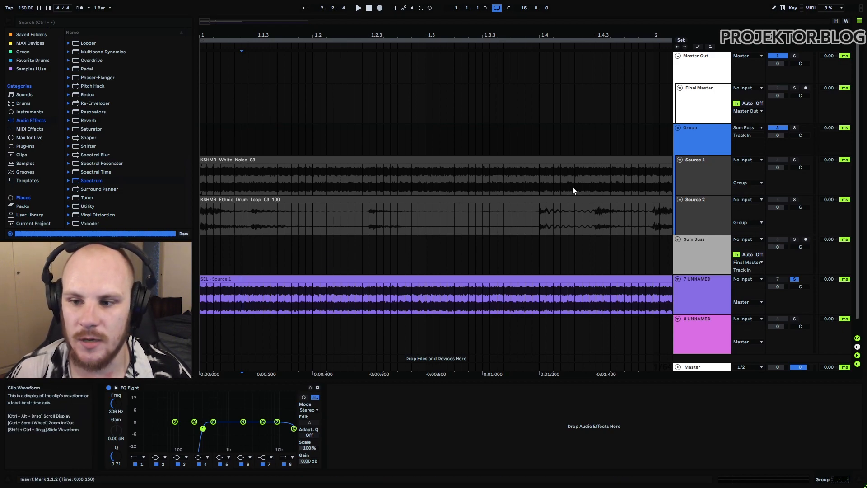
click(714, 177)
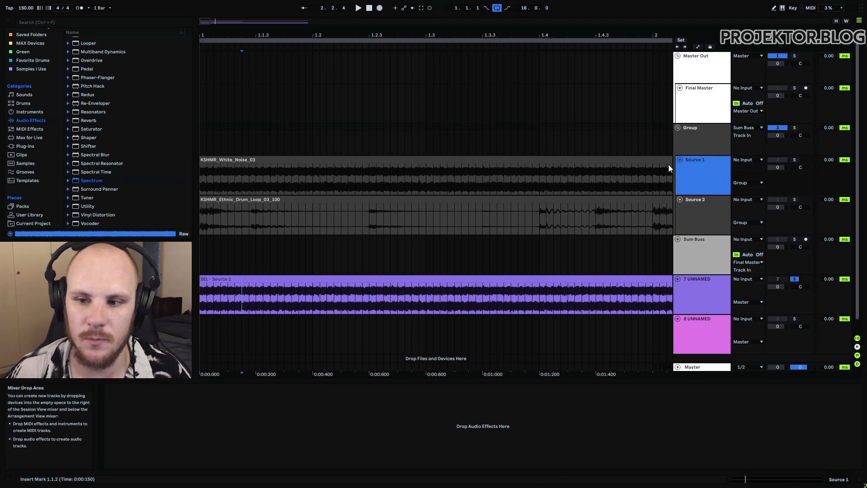
click(709, 137)
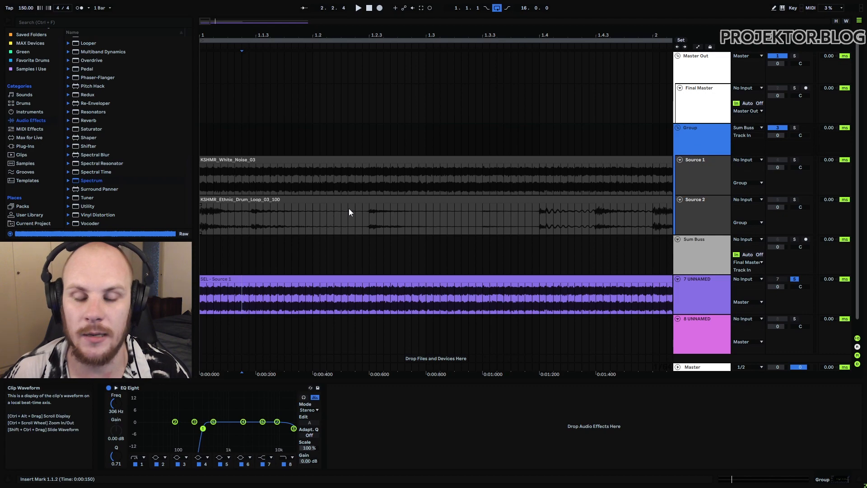
- Solo the Source 1 track and export the Master output as a WAV file named "SOLO Source 1"
click(795, 159)
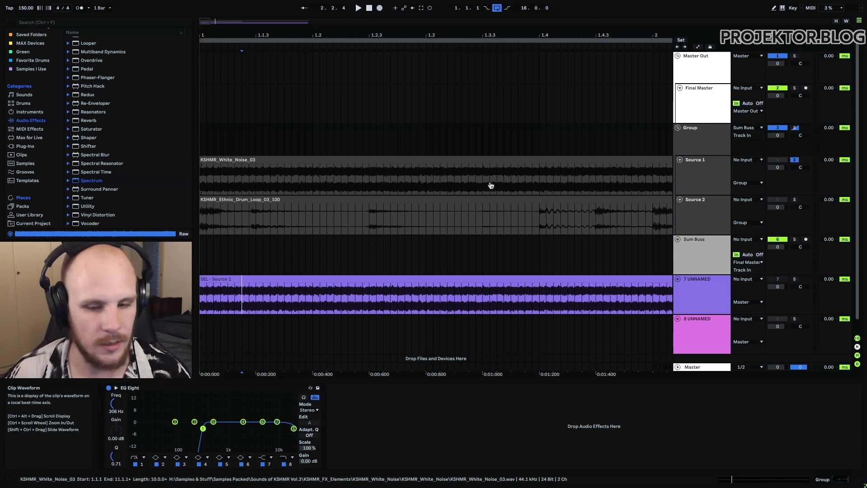
key(ctrl+shift+r)
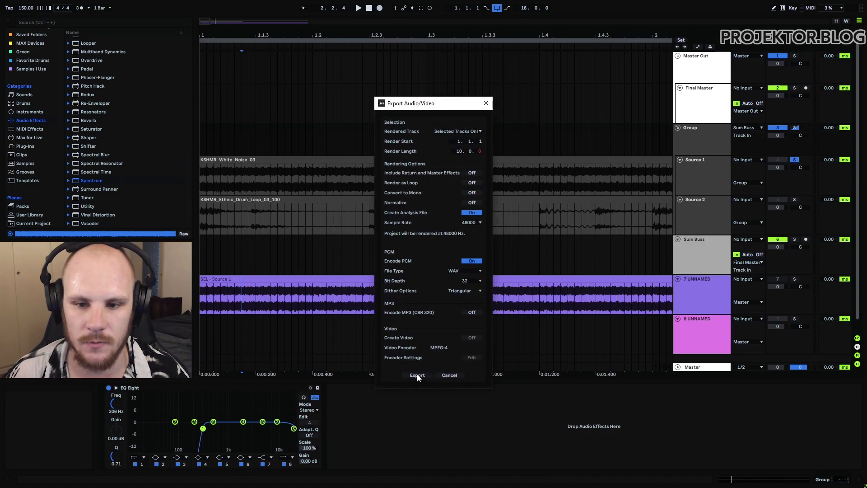
click(451, 131)
click(450, 138)
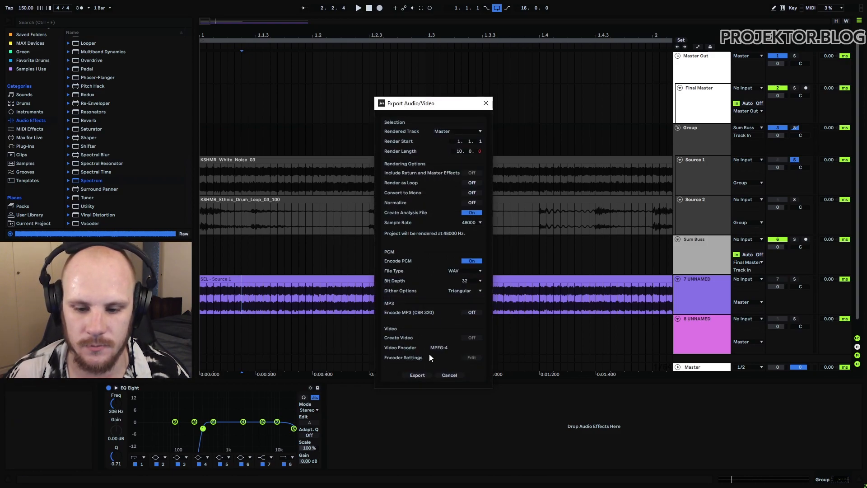
click(417, 375)
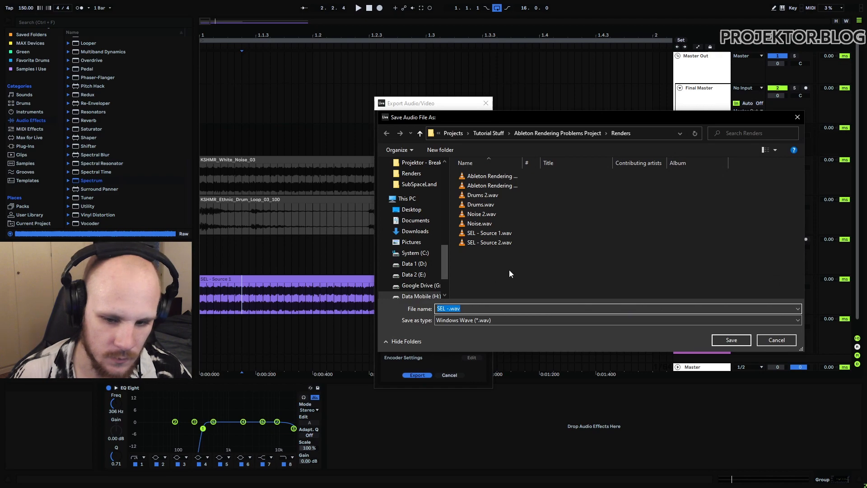
text(SOLO )
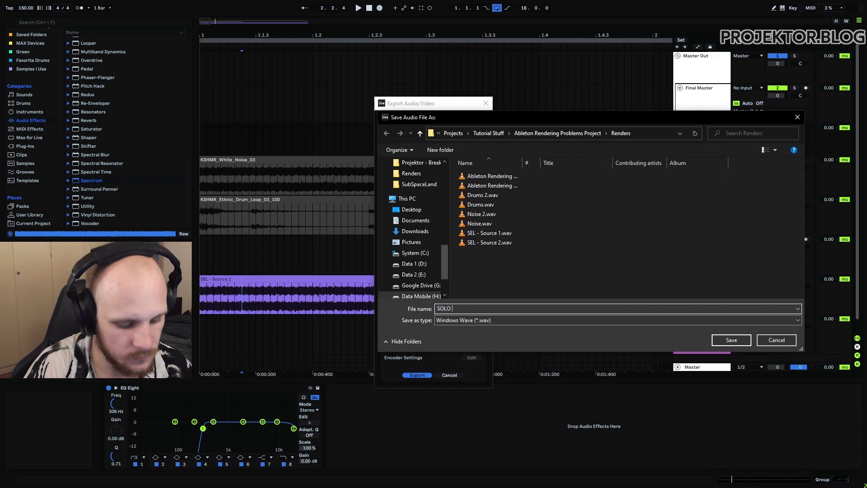
text(Source )
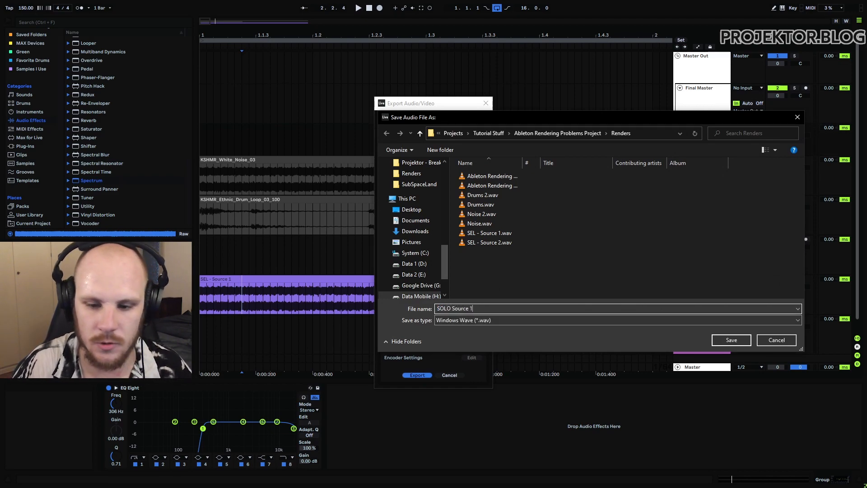
text(1)
key(Return)
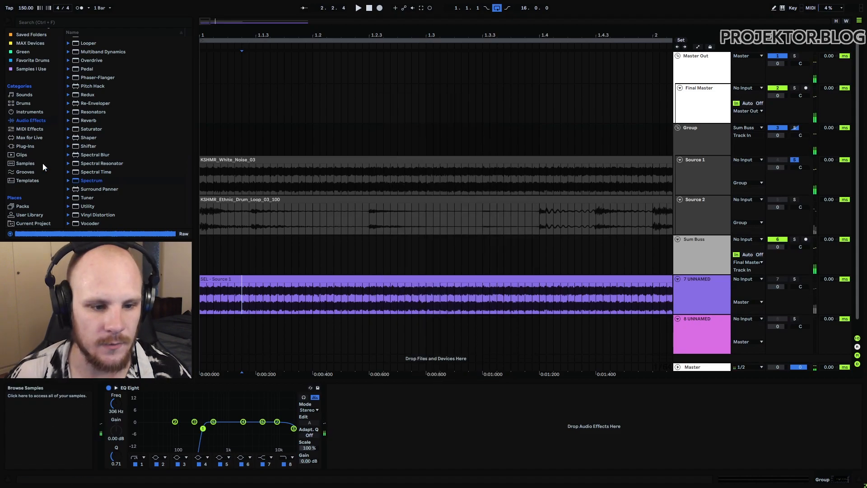
- Replace the clip on track 7 with the SOLO Source 1 render and examine its frequency content in Spectrum
scroll(43, 167, down, 3)
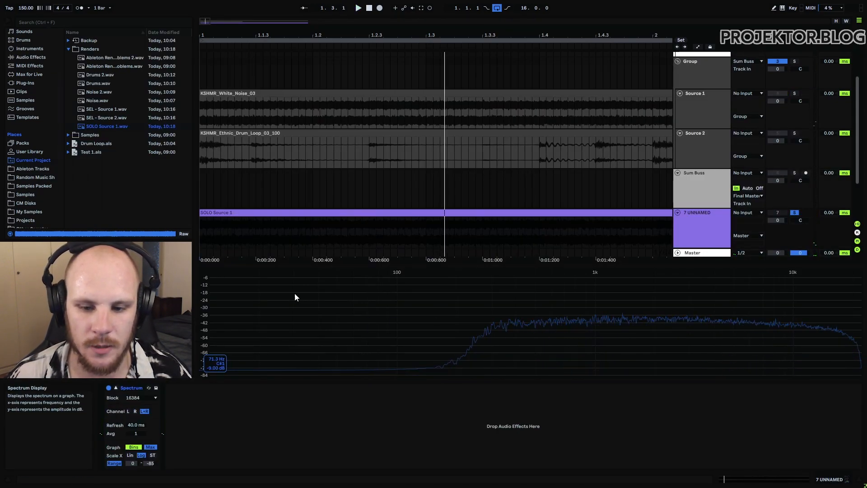
click(438, 244)
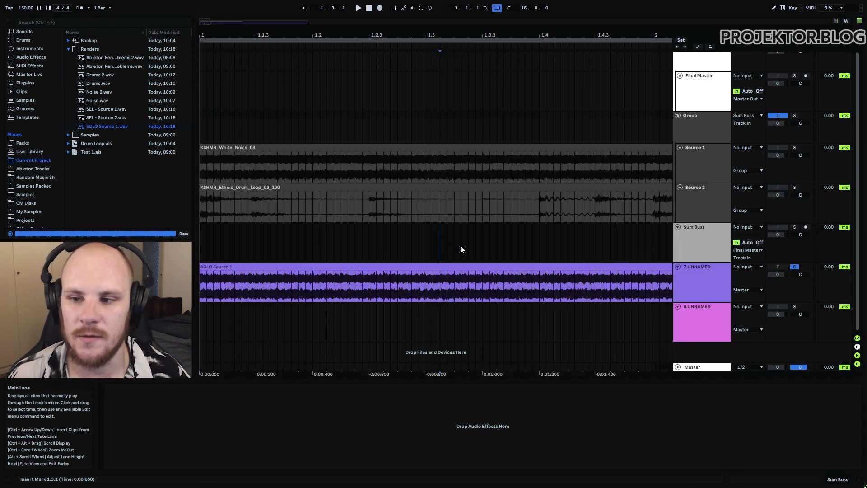
- Solo Source 1 and then Source 2 to demonstrate exporting each source separately through the group
click(794, 148)
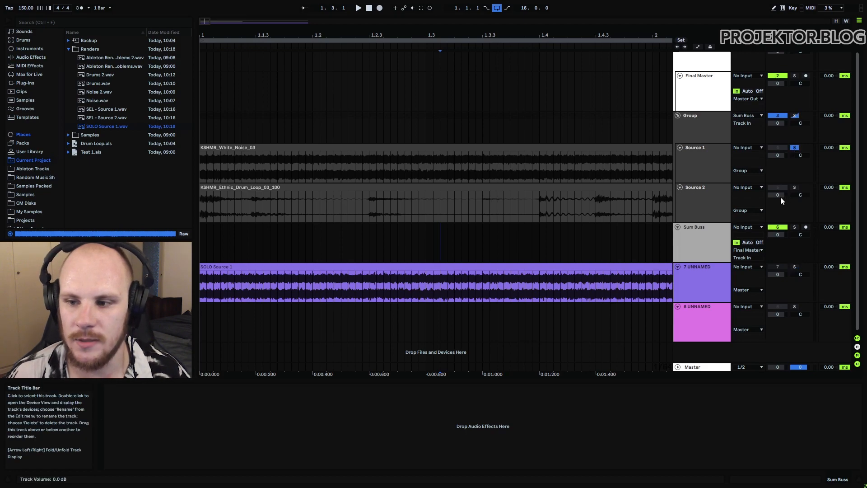
click(795, 186)
scroll(505, 200, up, 1)
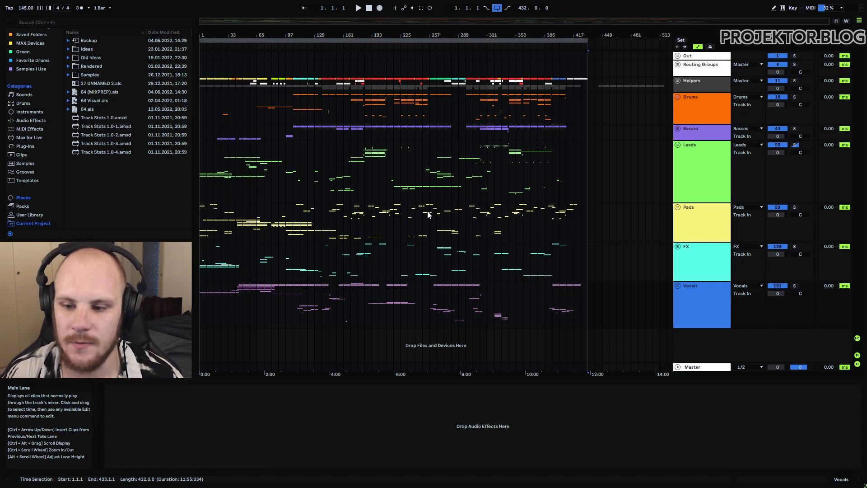
- Unfold the Vocals group in the large project, examine its individual tracks, and fold it again
click(677, 285)
scroll(511, 234, down, 5)
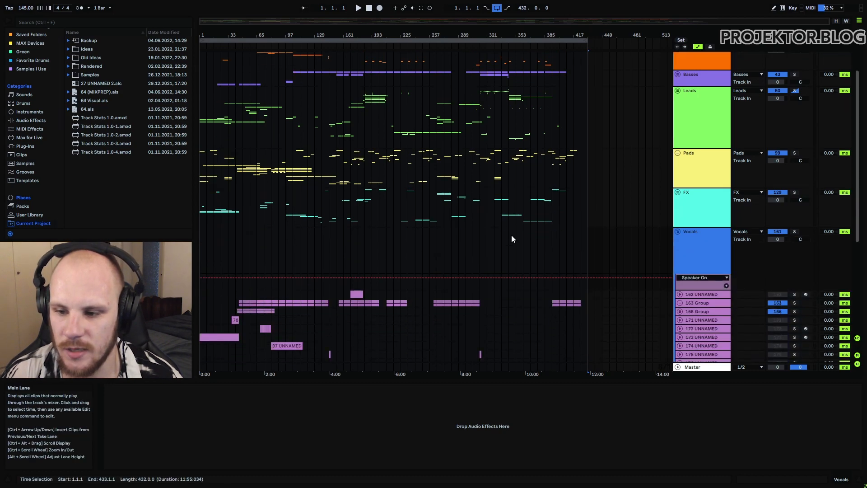
scroll(511, 235, down, 1)
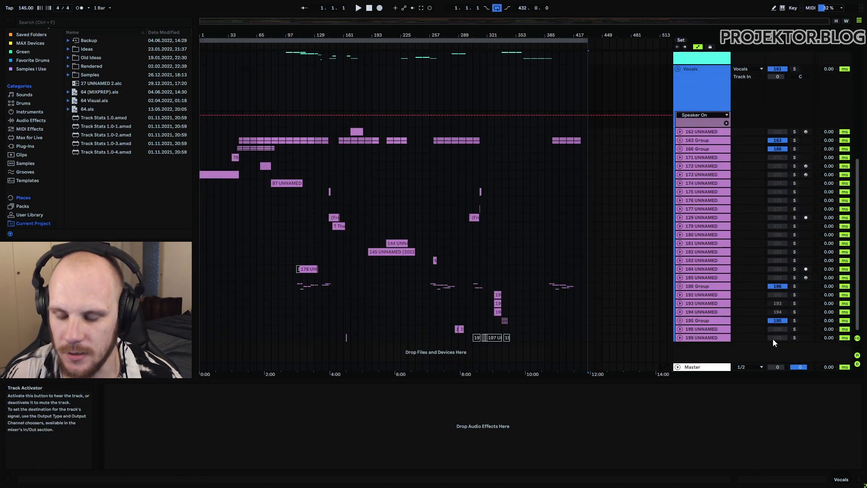
click(678, 68)
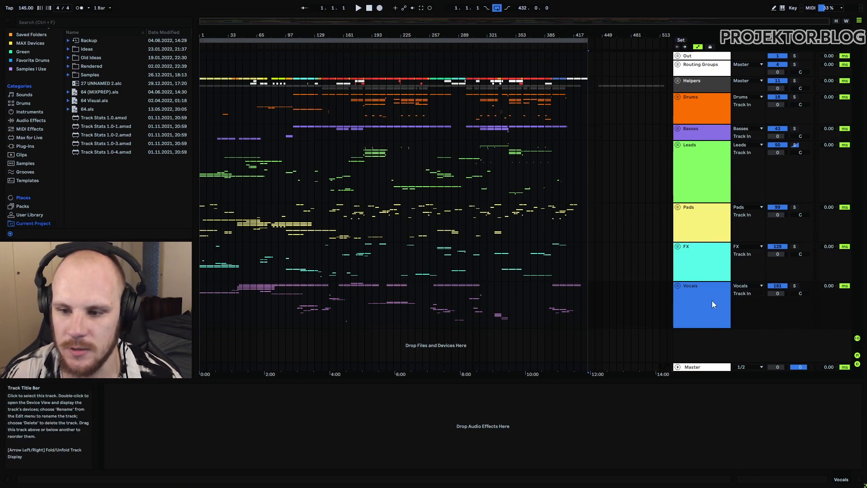
- Go through the FX, Pads, Leads, Helpers, Out and Drums tracks to examine the project's group structure
click(711, 263)
click(710, 223)
click(710, 177)
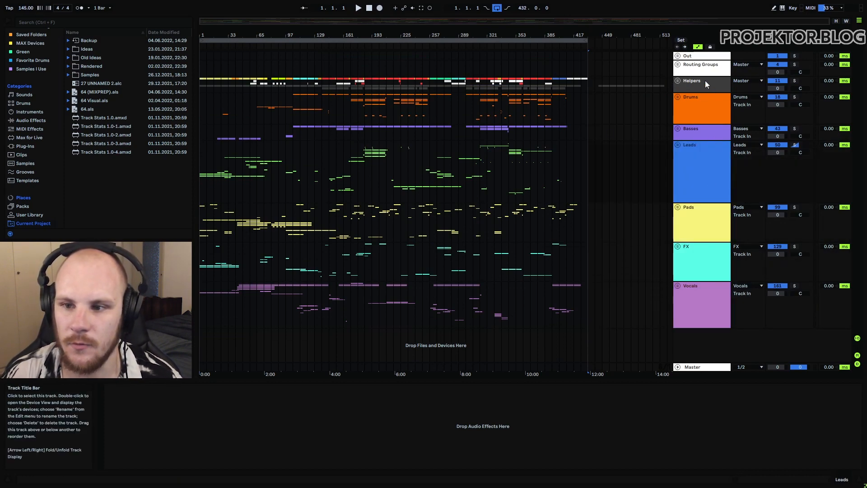
click(705, 82)
shift+click(703, 57)
click(697, 101)
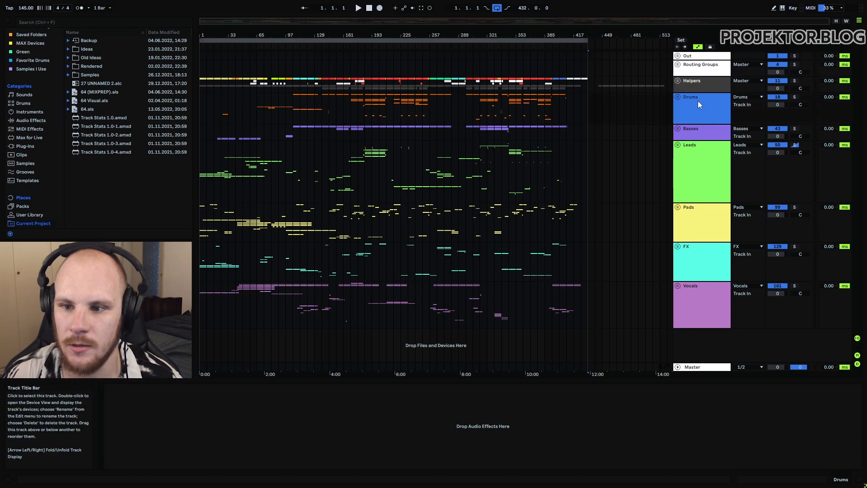
- Unfold the Drums group and select the 19 Group lane across the whole arrangement, from 1.1.1 to 433.1.1
click(678, 80)
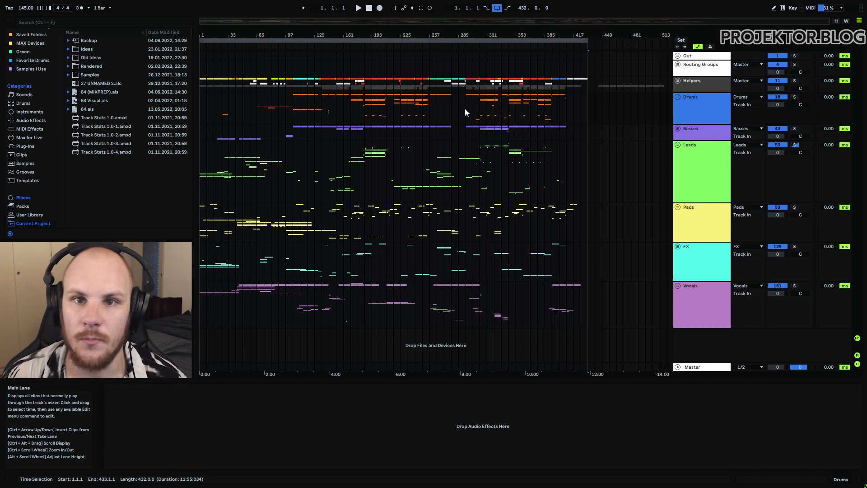
key(u)
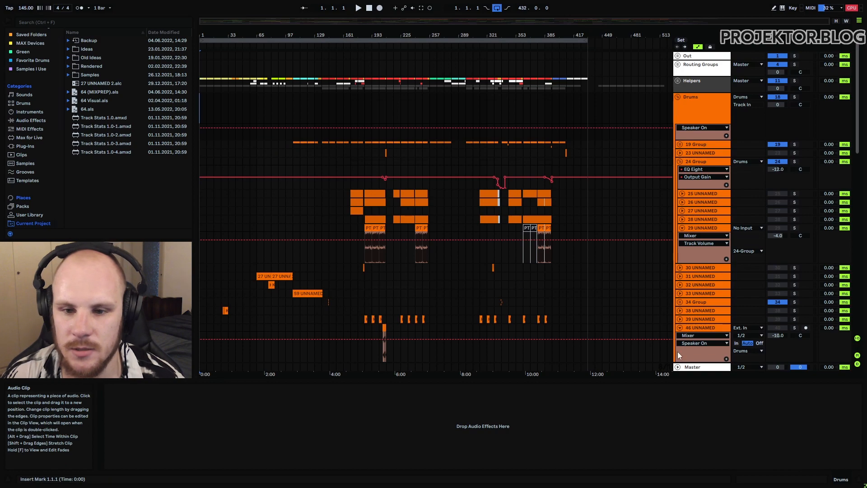
click(689, 145)
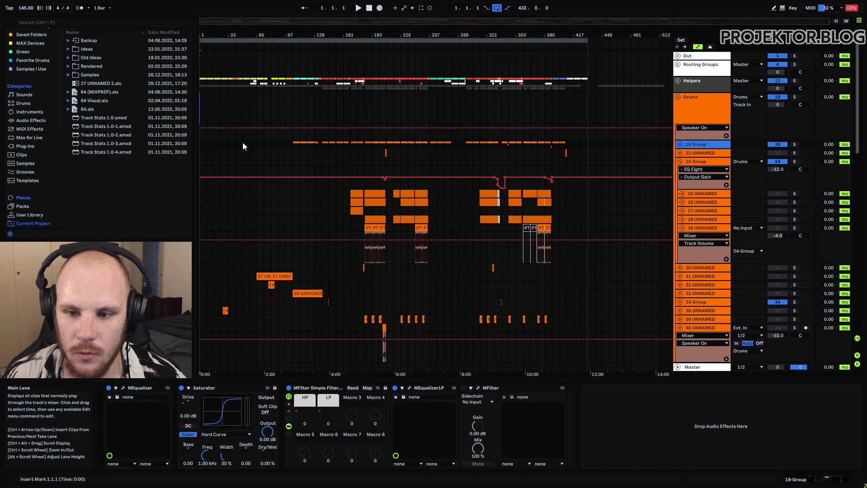
shift+click(586, 146)
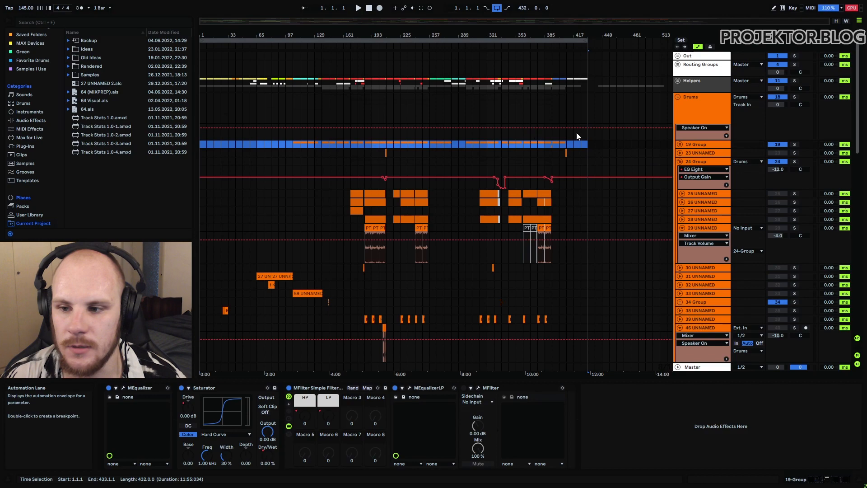
- Solo the 19 Group track inside Drums and unfold it to examine its filter devices and automation lanes
click(795, 145)
click(795, 145)
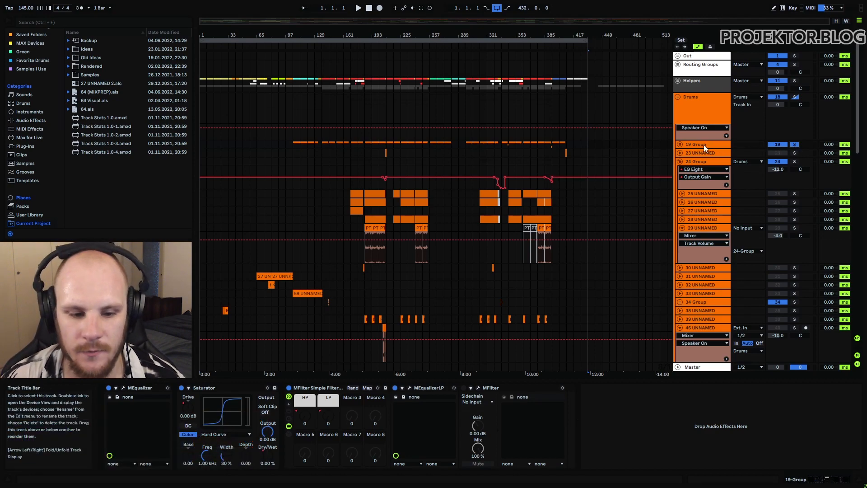
click(336, 386)
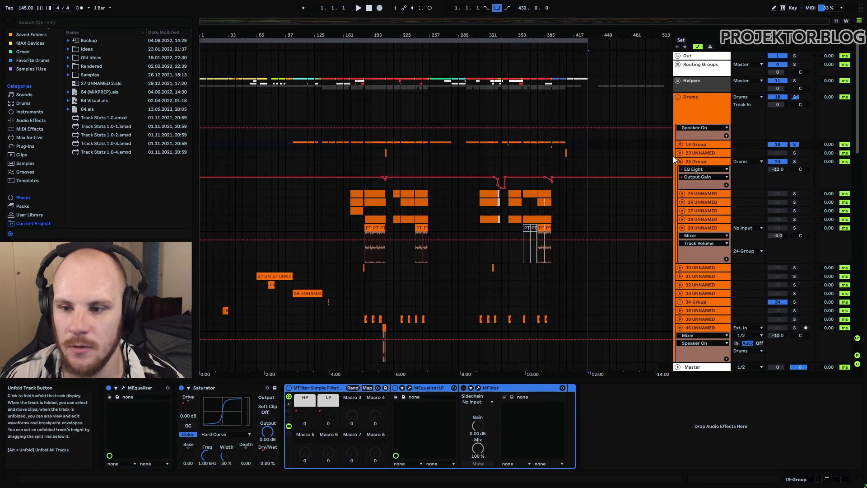
click(679, 144)
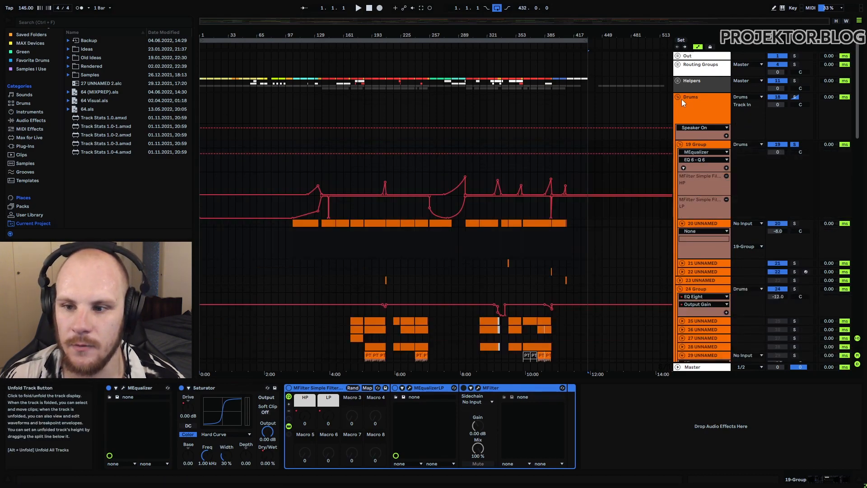
- Go through the Drums, Helpers, Routing Groups, Out, 23 UNNAMED and 30 UNNAMED tracks to compare the soloed group's routing with its neighbours
click(697, 96)
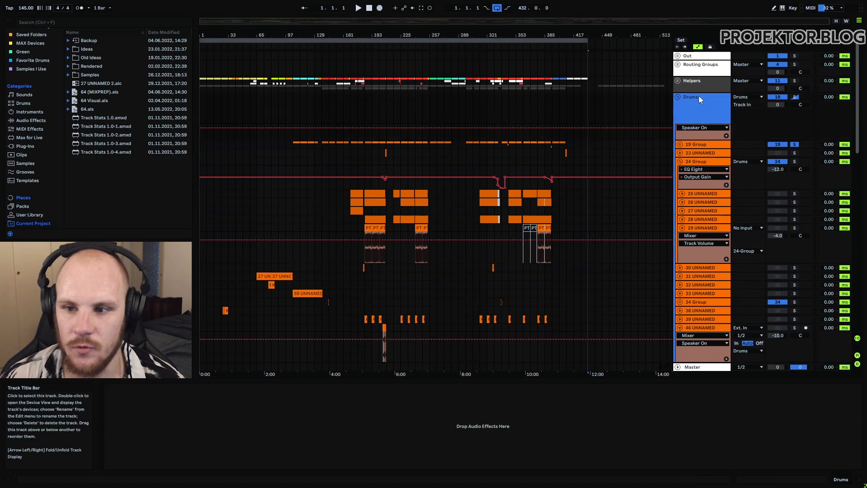
click(686, 81)
click(711, 70)
click(699, 56)
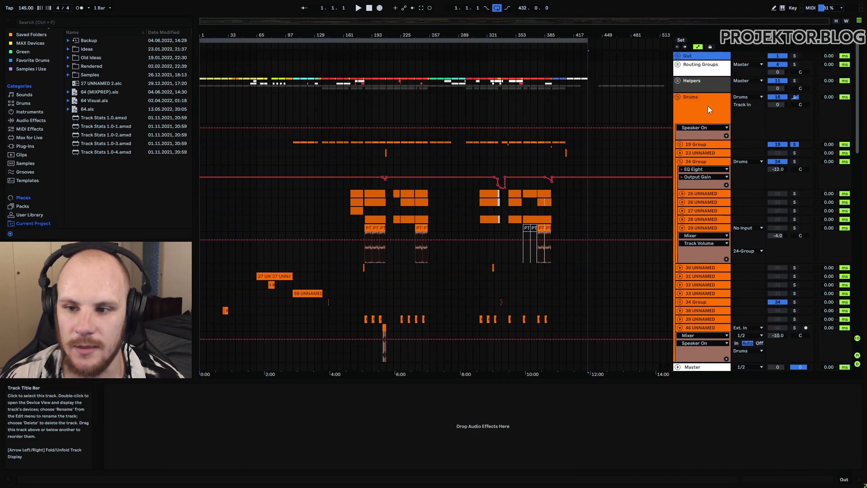
click(701, 106)
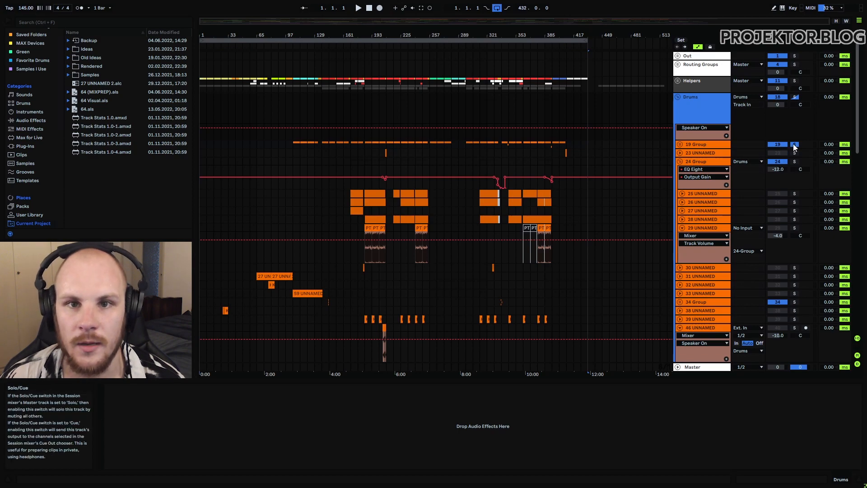
click(703, 160)
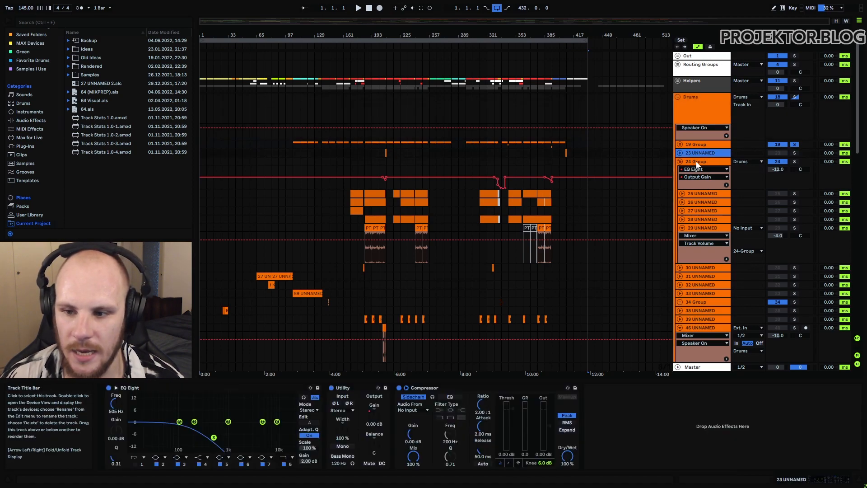
click(696, 266)
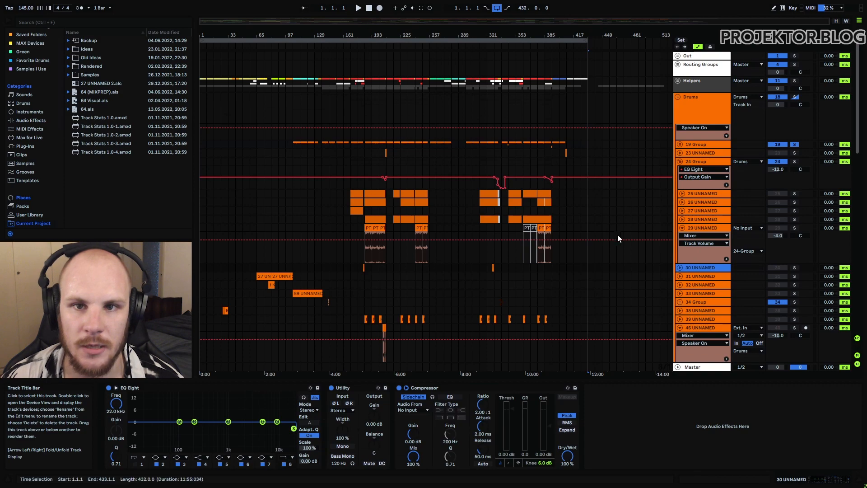
- Play the soloed 19 Group from 225.1.1 to check its signal through the Drums group, and stop playback
click(402, 148)
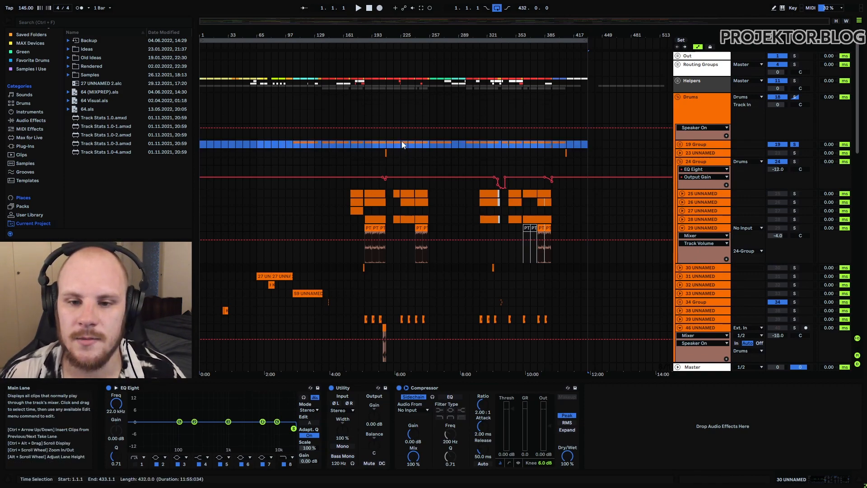
click(402, 141)
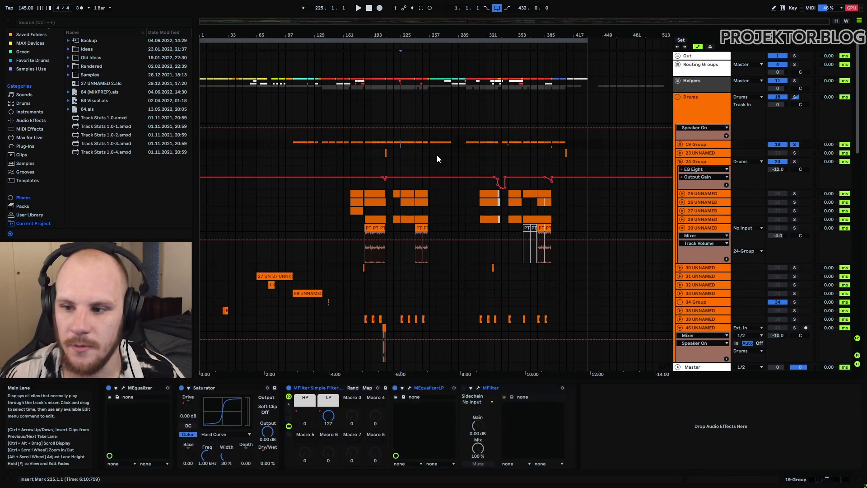
key(space)
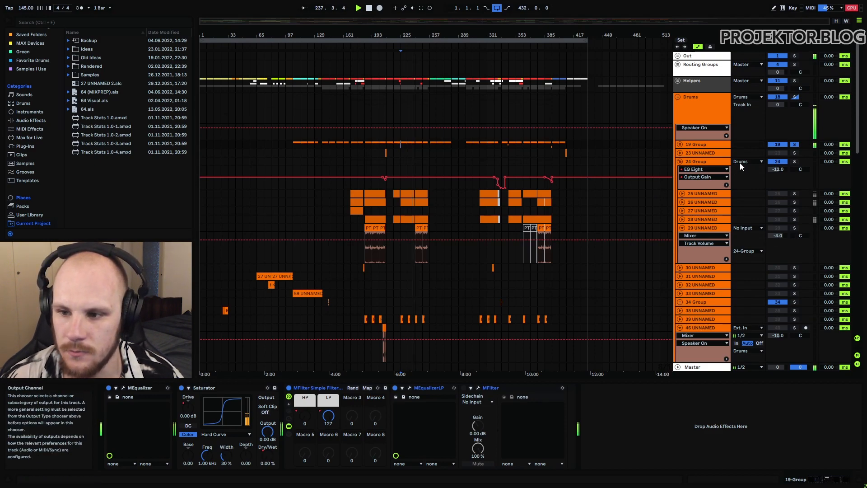
key(space)
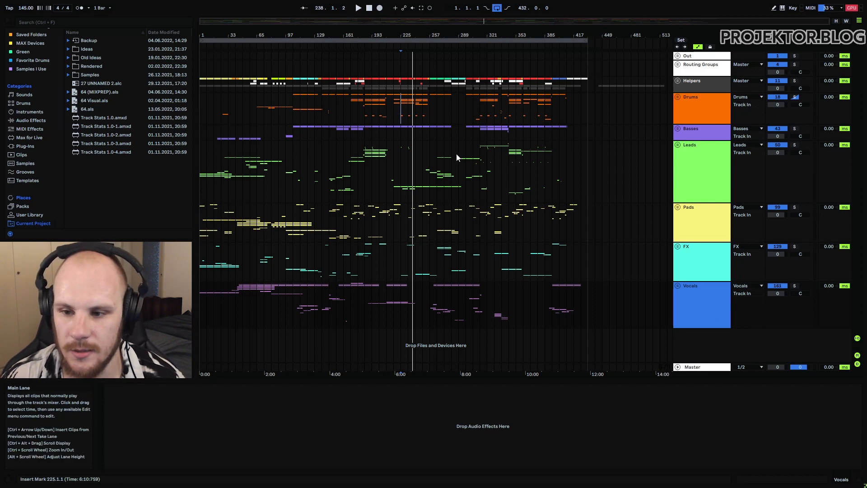
- Mark the section from 177.1.1 to 297.1.1 across the Drums, Basses and Leads groups, and clear the selection
right_click(730, 340)
click(684, 338)
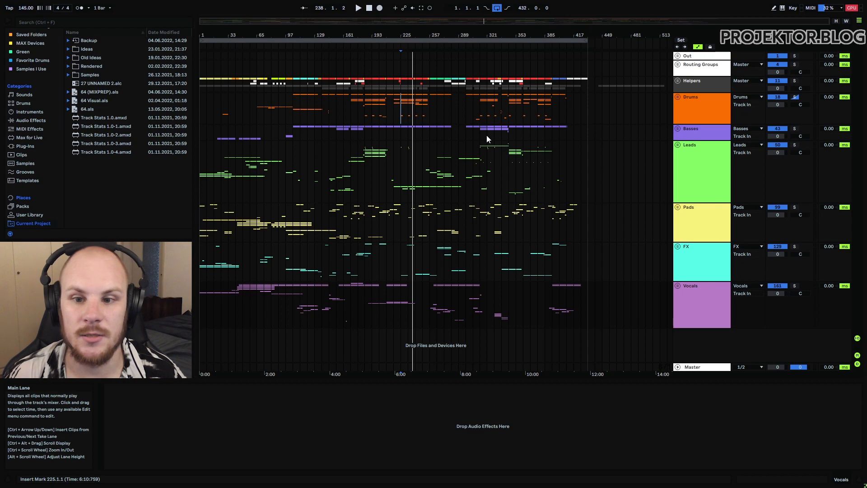
click(358, 114)
drag(451, 160, 489, 186)
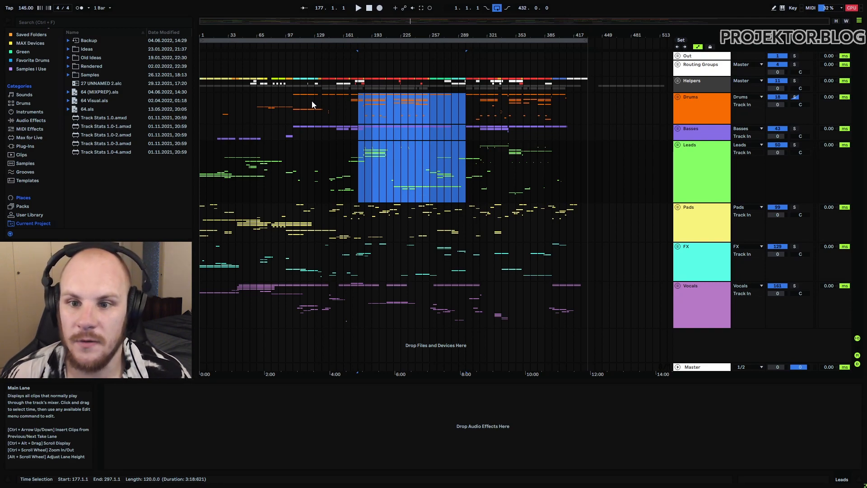
click(415, 112)
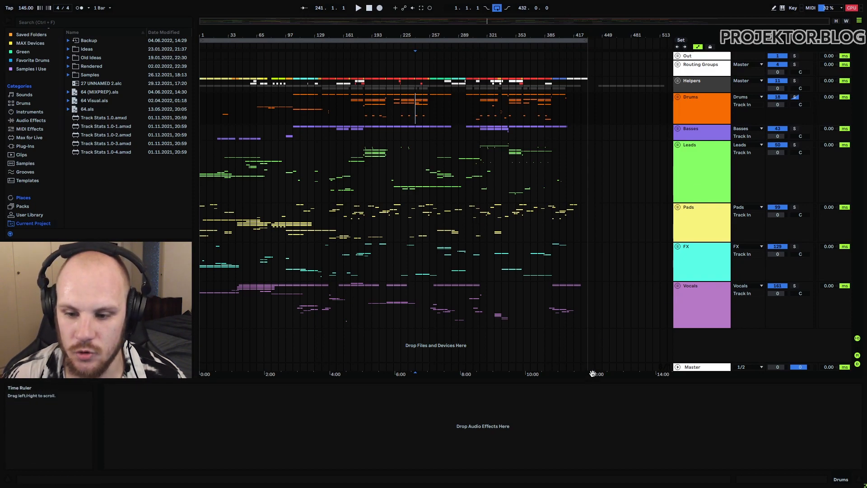
- Select the Vocals group lane across the whole arrangement, from 1.1.1 to 433.1.1
drag(586, 319, 315, 302)
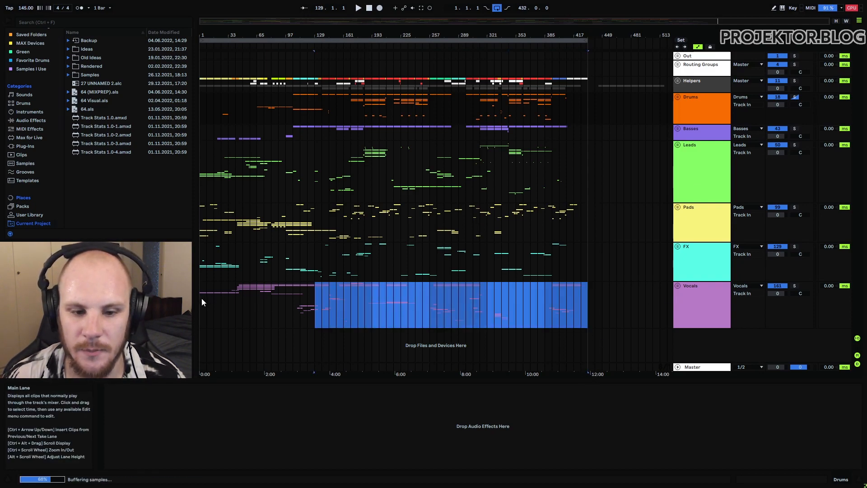
drag(202, 298, 202, 298)
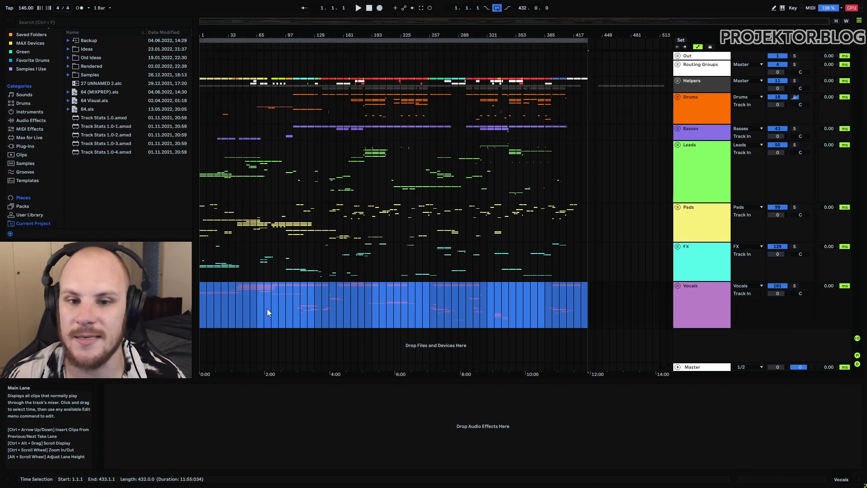